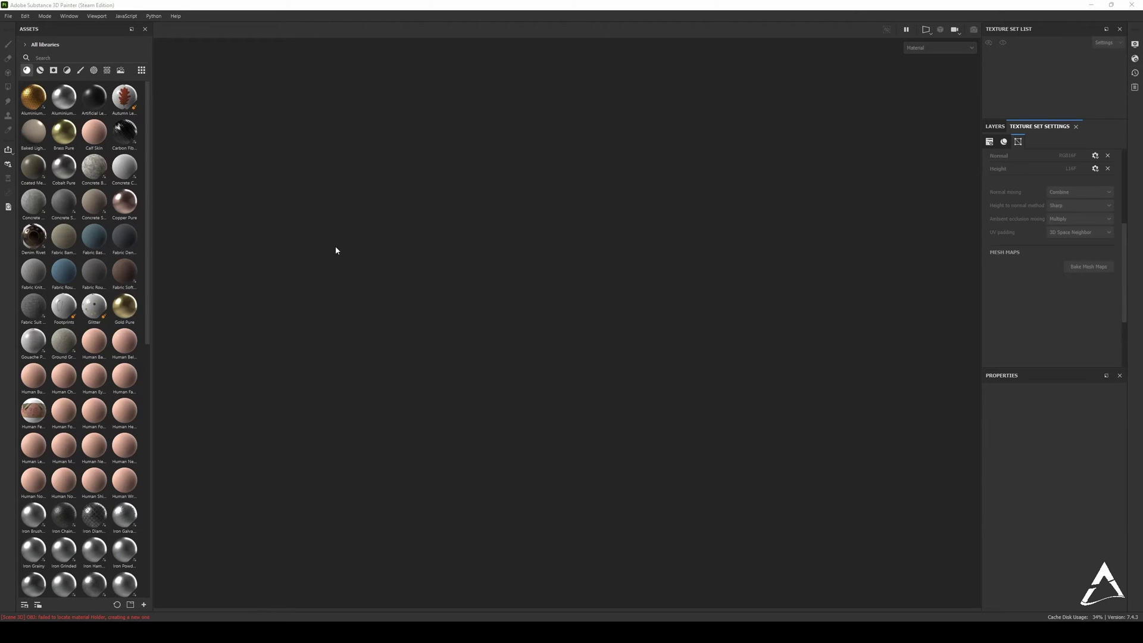
Step: Create a new project from the mesh 1_Holder_Low.obj with a document resolution of 2048 and the OpenGL normal map format
click(426, 192)
click(8, 16)
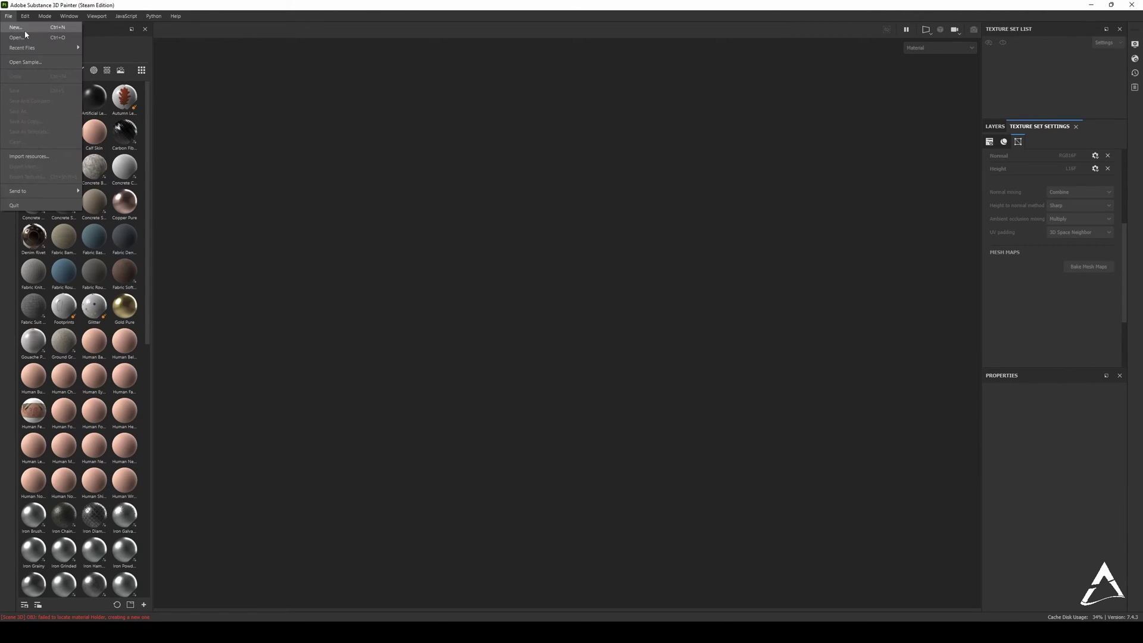
click(25, 29)
drag(501, 182, 450, 162)
click(483, 222)
click(435, 225)
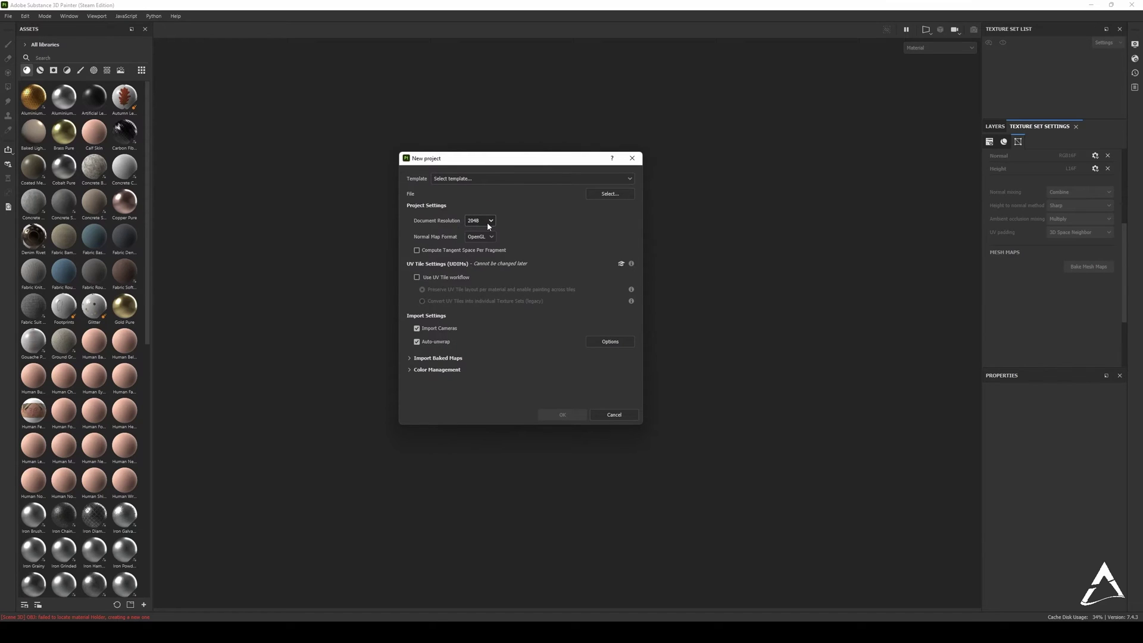
click(610, 194)
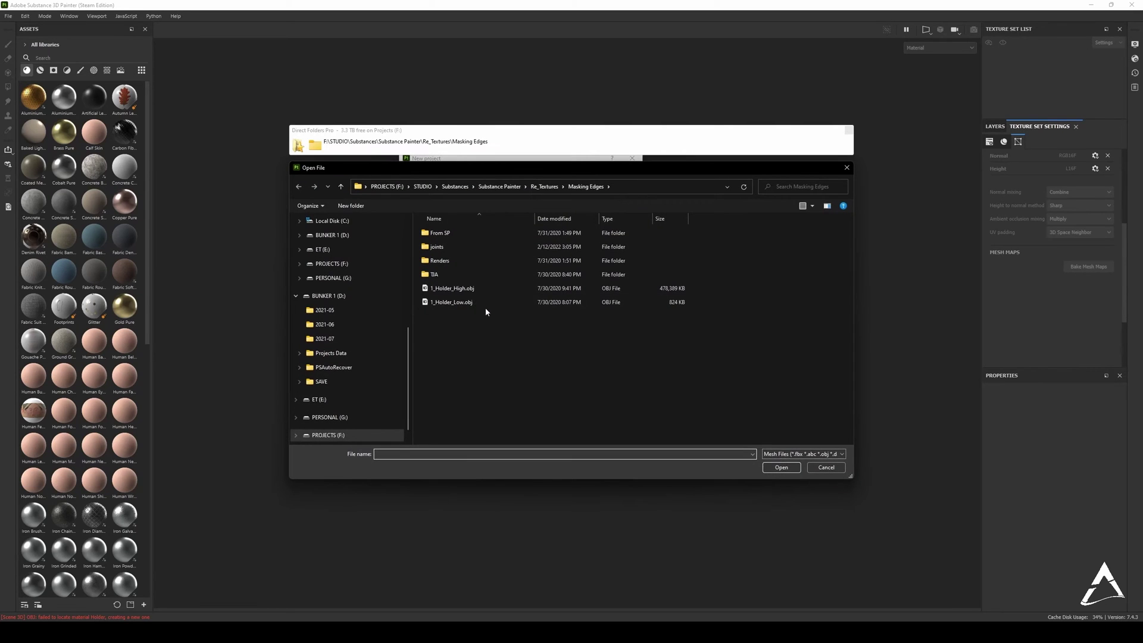
click(453, 302)
double_click(469, 303)
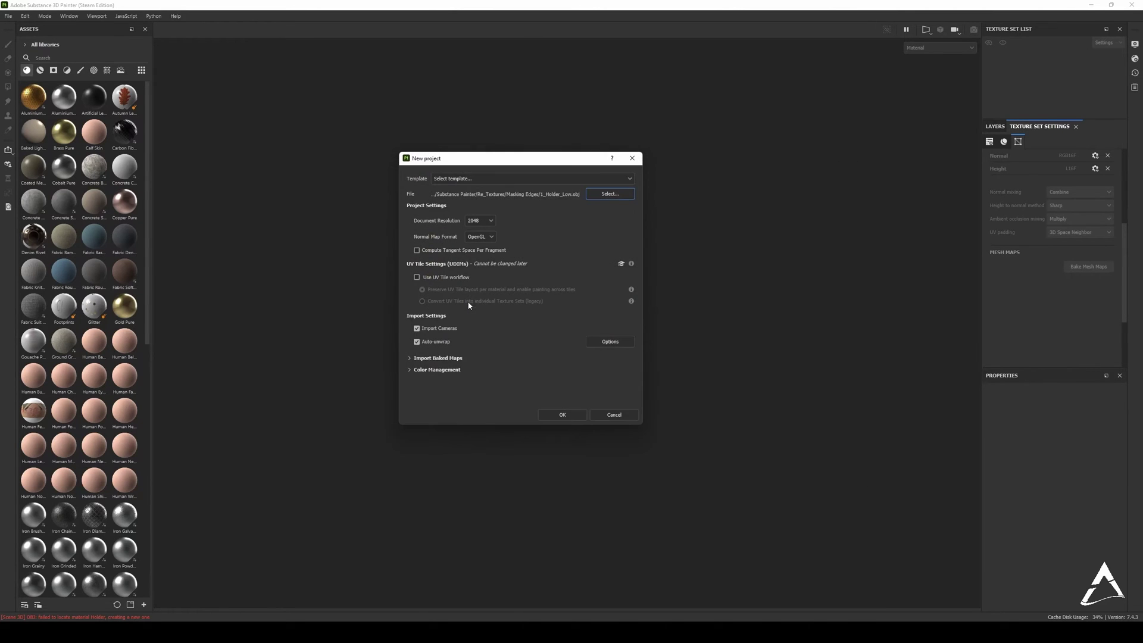
drag(498, 164, 464, 155)
click(527, 404)
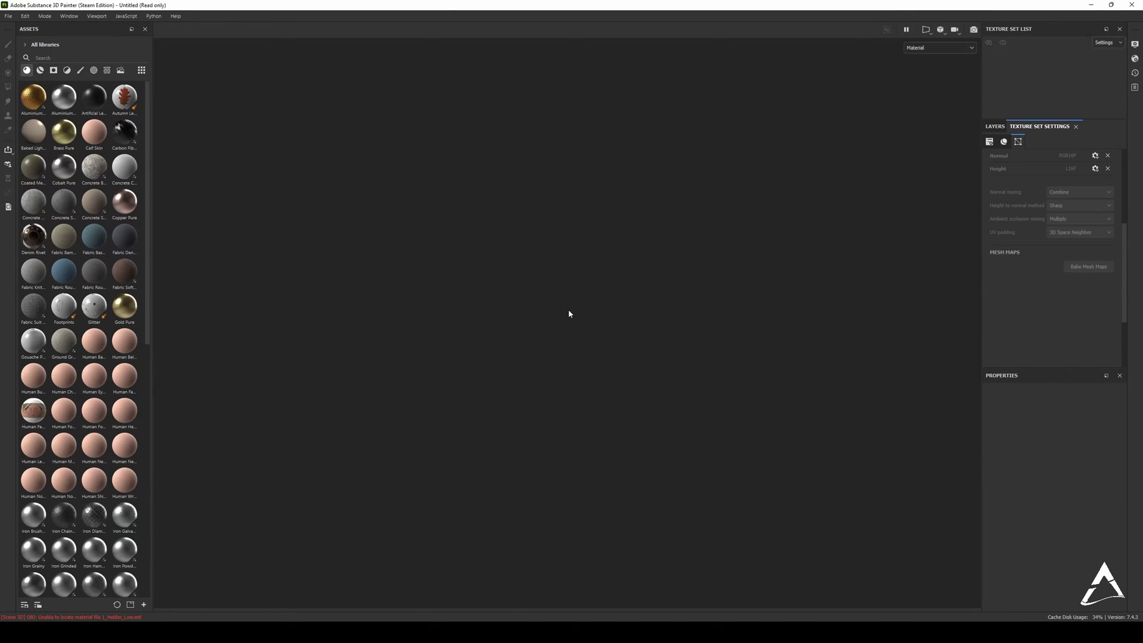
Step: In the mesh map baking settings, set the output size to 2048 and load 1_Holder_High.obj as the high definition mesh
alt+drag(549, 309, 474, 269)
scroll(510, 330, up, 3)
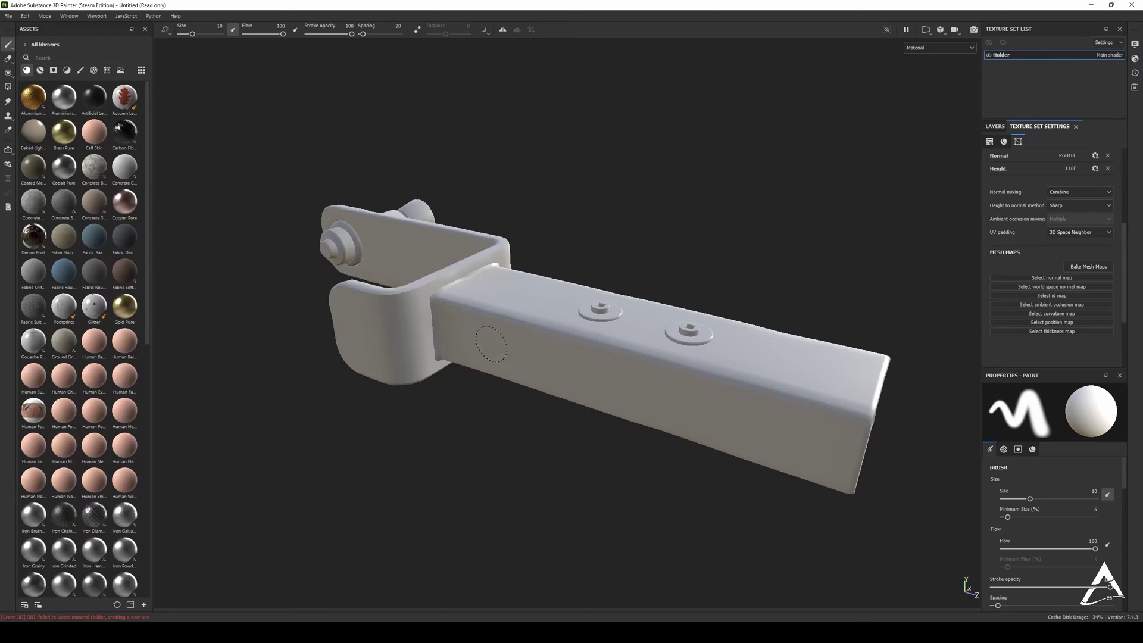
mouse_move(475, 289)
alt+mouse_down()
mouse_move(460, 285)
mouse_move(545, 262)
mouse_move(472, 294)
mouse_move(461, 269)
alt+mouse_up()
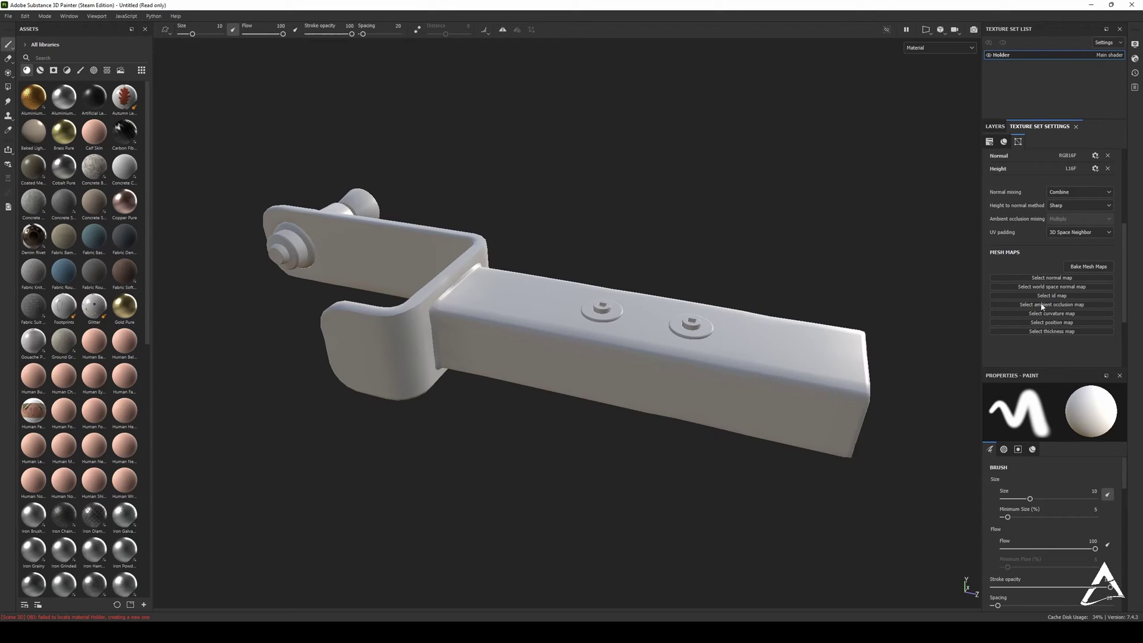
click(1099, 268)
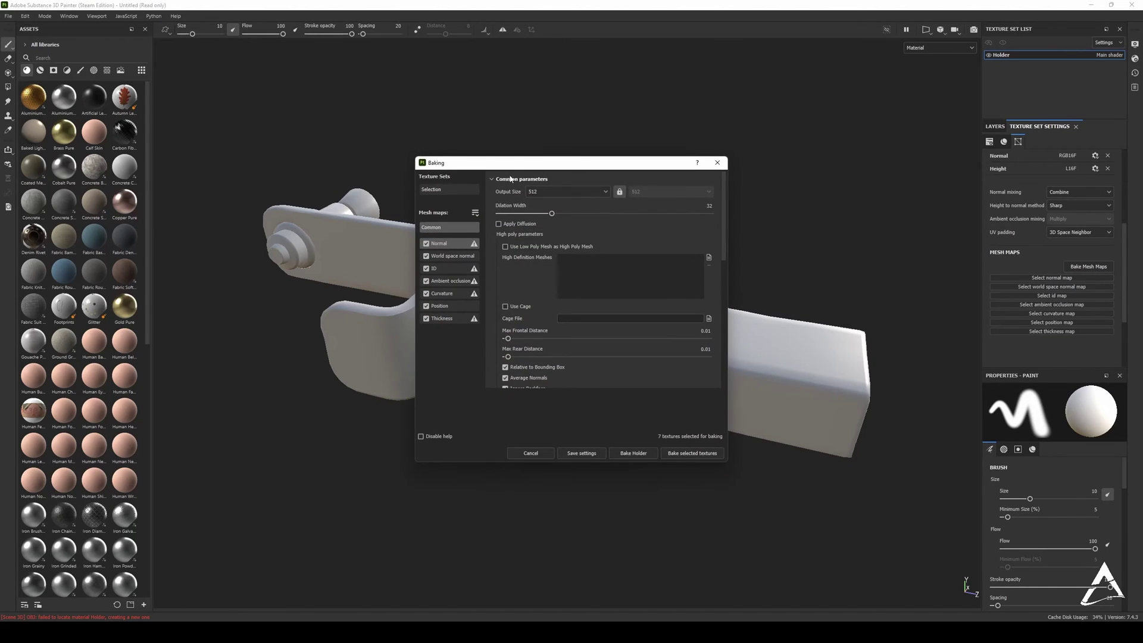
drag(514, 159, 320, 152)
click(375, 177)
click(351, 243)
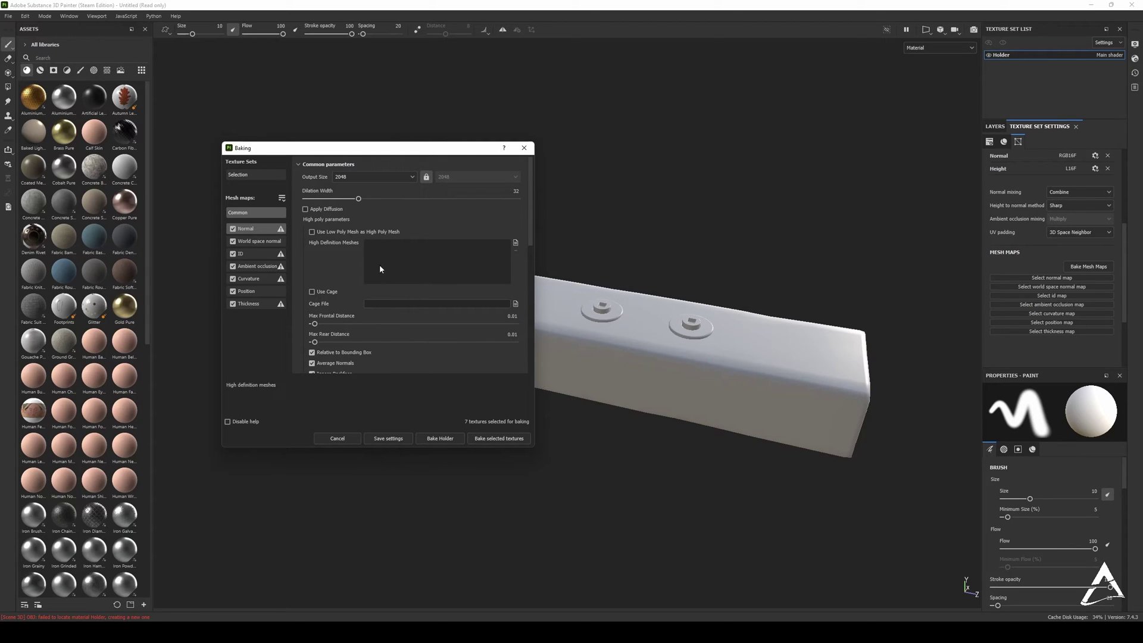
click(515, 242)
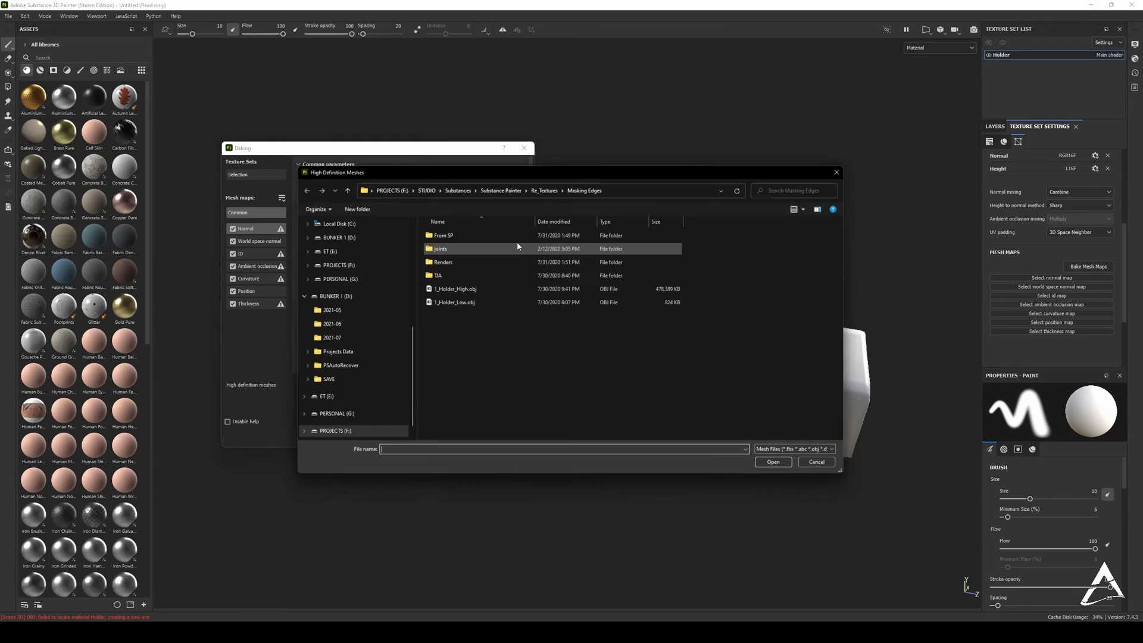
double_click(448, 288)
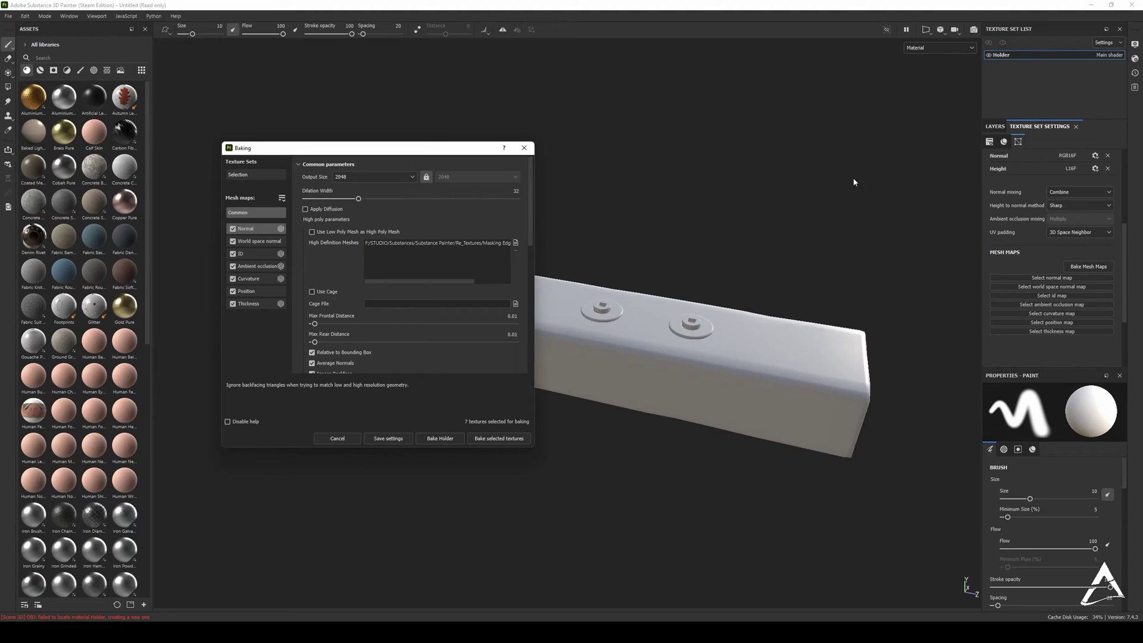
Step: Bake all seven mesh maps for the Holder texture set
click(438, 439)
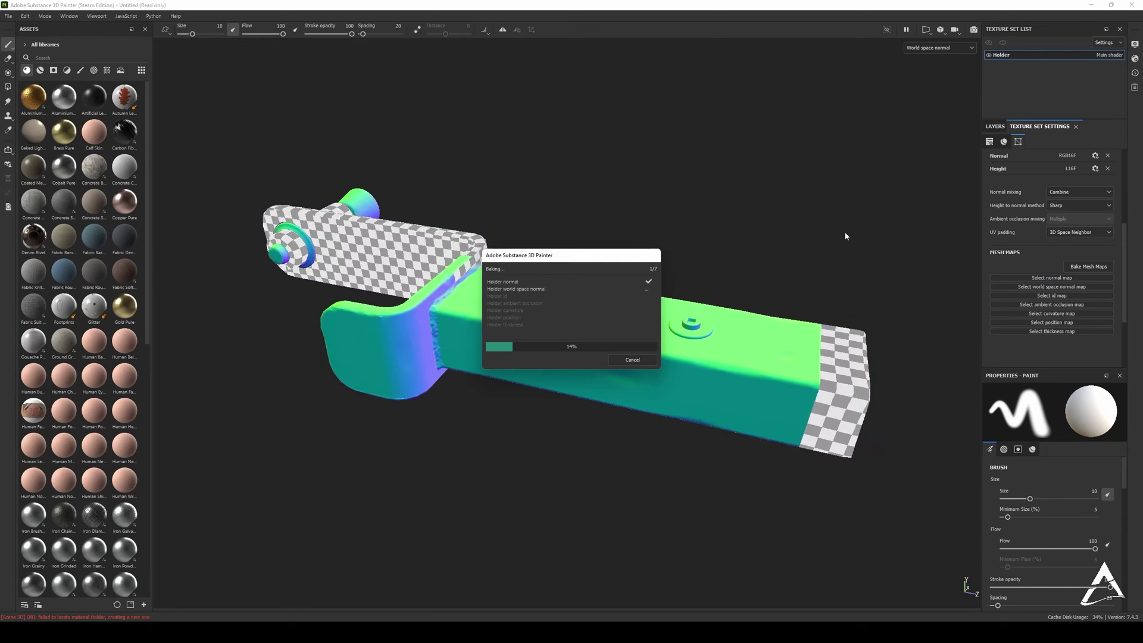
drag(570, 260, 695, 107)
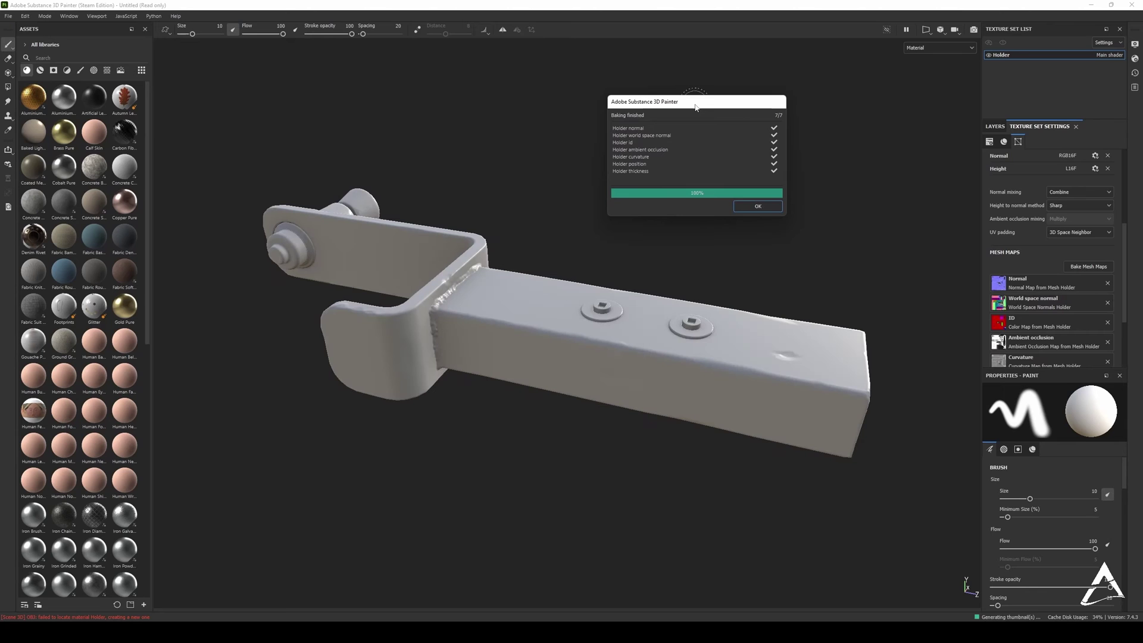
click(759, 210)
Step: Inspect the baked detail on the holder's bracket, weld seam, bolts and beam from several angles
alt+drag(498, 271, 465, 315)
scroll(465, 315, up, 2)
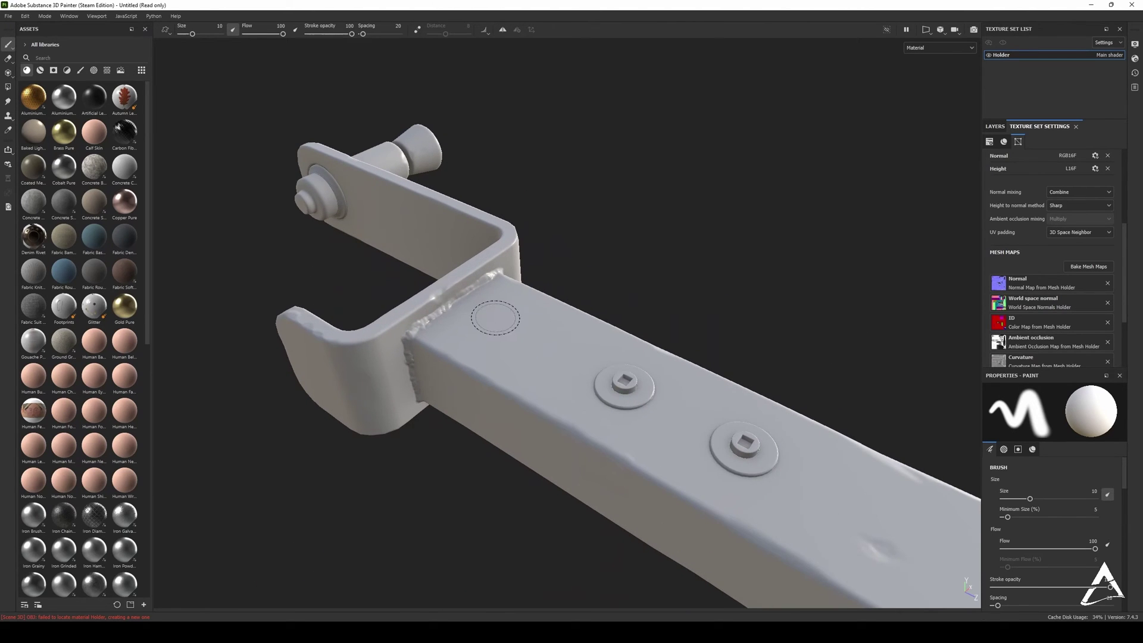
ctrl+right_drag(498, 316, 471, 316)
alt+drag(448, 277, 539, 237)
shift+right_drag(280, 227, 306, 220)
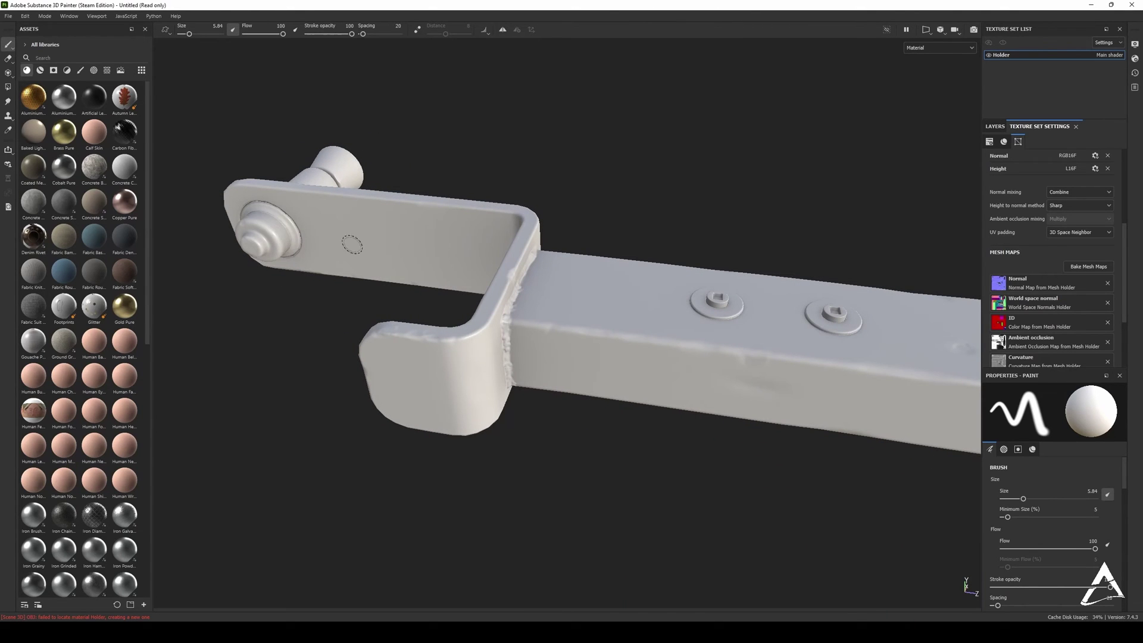
alt+drag(585, 267, 547, 267)
ctrl+right_drag(645, 338, 617, 338)
alt+middle_drag(697, 340, 620, 326)
ctrl+right_drag(616, 323, 637, 323)
alt+middle_drag(618, 306, 591, 318)
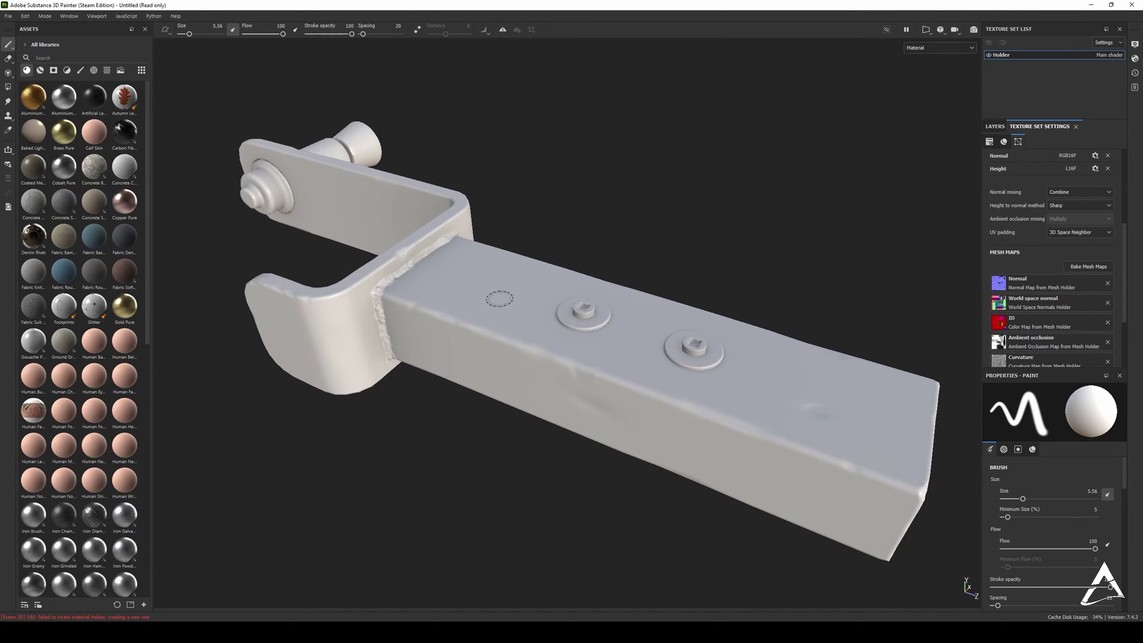
alt+middle_drag(477, 275, 488, 274)
scroll(645, 258, down, 1)
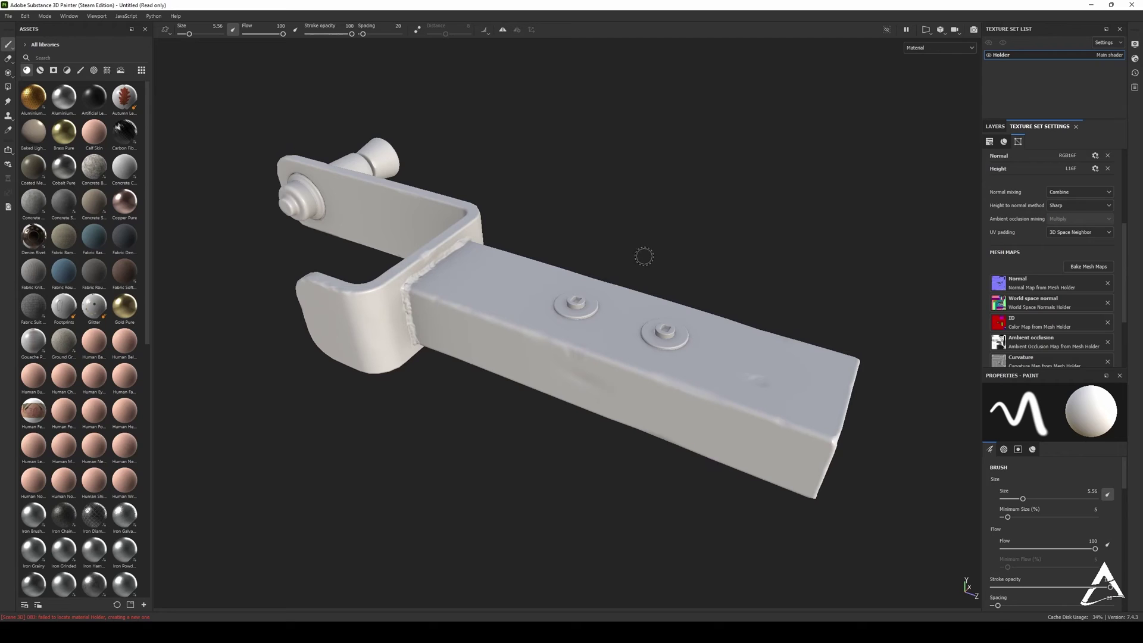
Step: Review the common parameters in the mesh map baking settings without changing them
click(1075, 268)
mouse_move(725, 223)
mouse_down()
mouse_move(724, 265)
mouse_move(727, 202)
mouse_up()
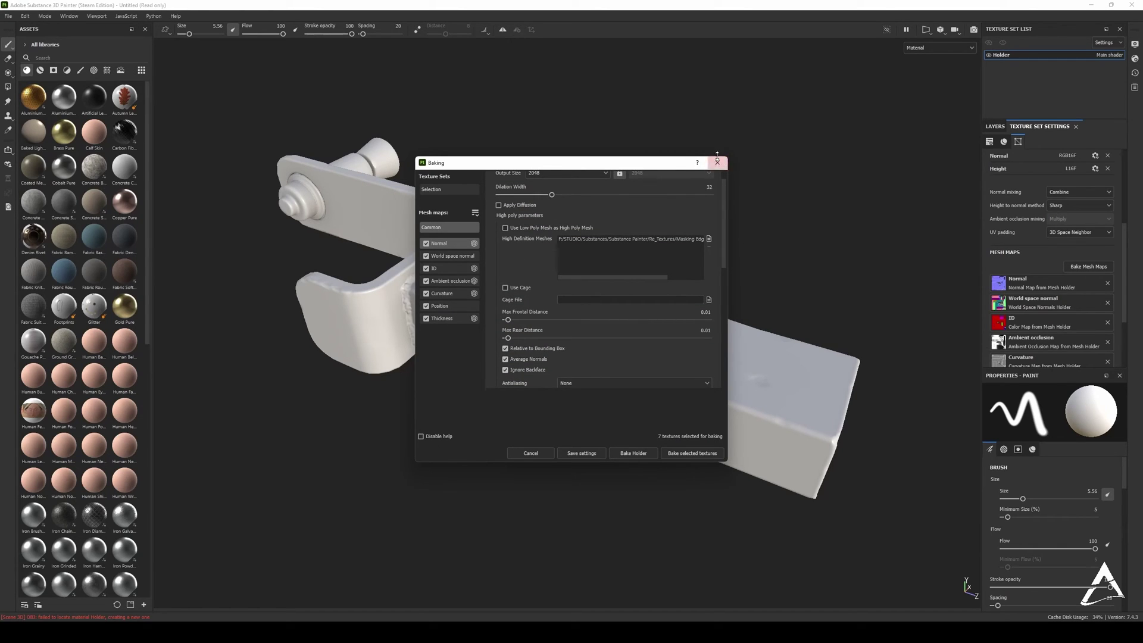
drag(726, 209, 724, 187)
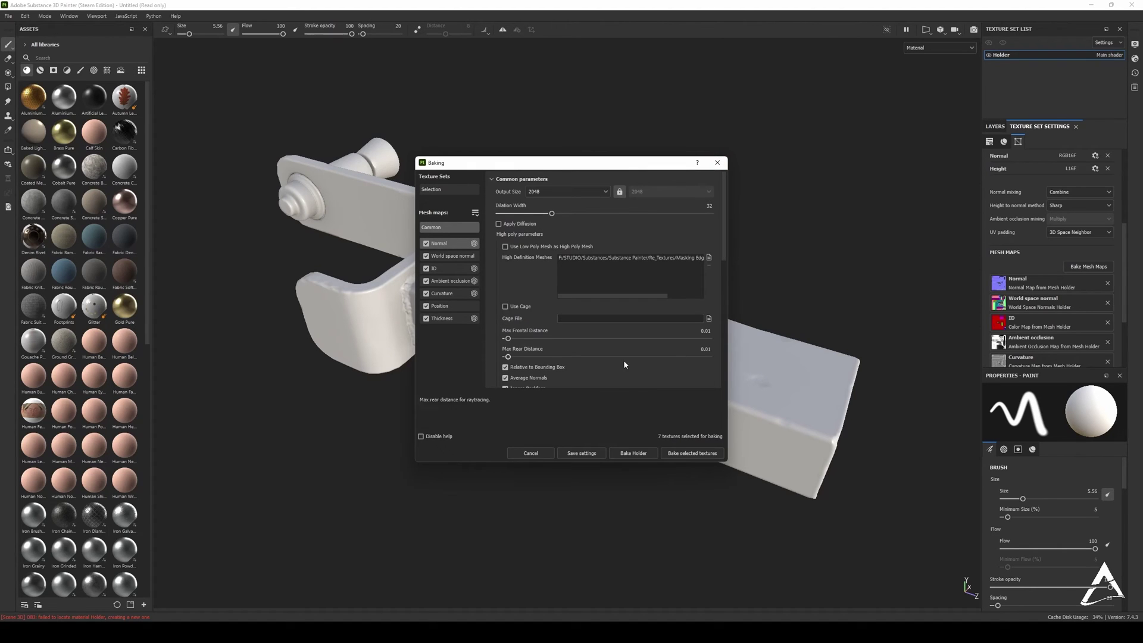
drag(589, 167, 659, 159)
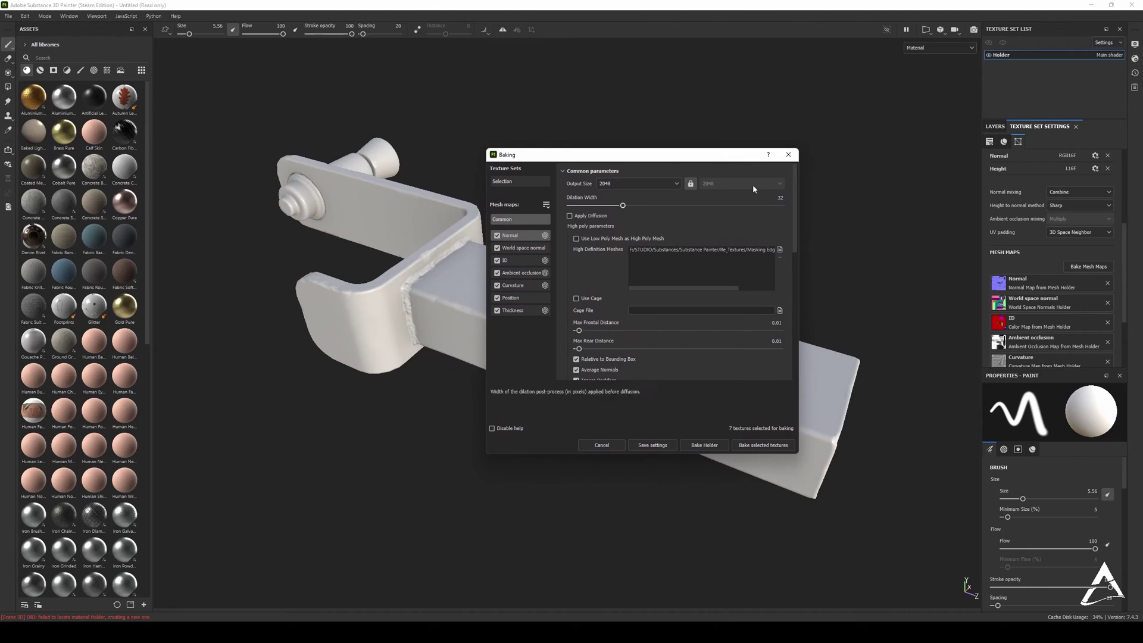
click(788, 154)
Step: Remove all baked mesh maps from the Holder texture set
click(1107, 284)
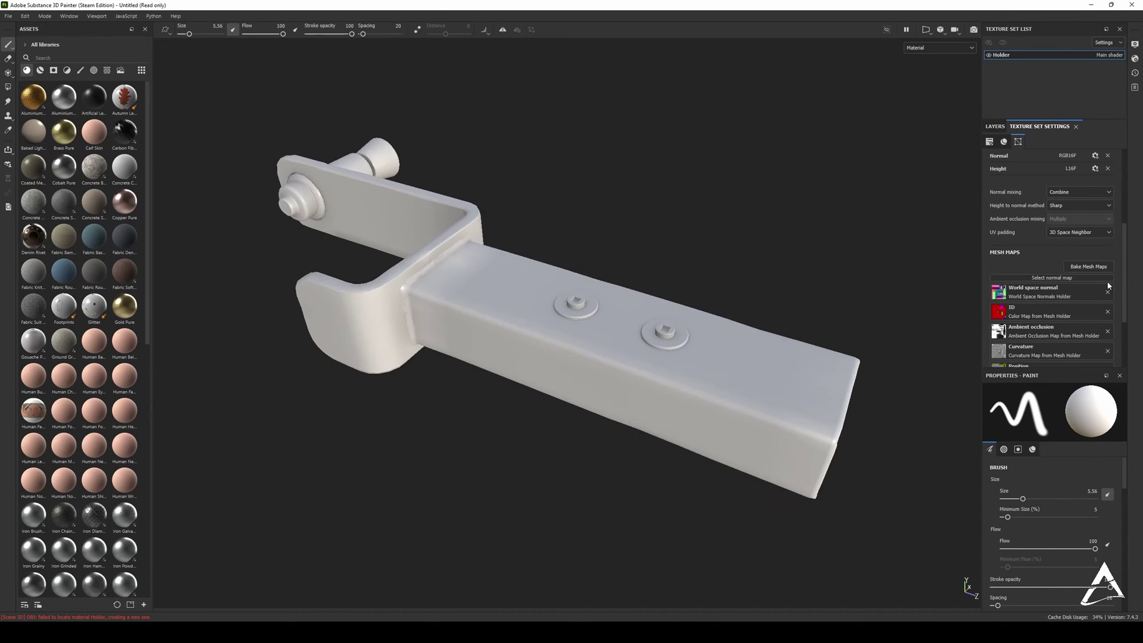
click(1108, 295)
click(1107, 301)
click(1108, 310)
click(1107, 319)
click(1108, 328)
click(1108, 337)
Step: Restrict the mesh map bake to Normal, ID, Ambient occlusion and Curvature, excluding World space normal, Position and Thickness
click(1088, 266)
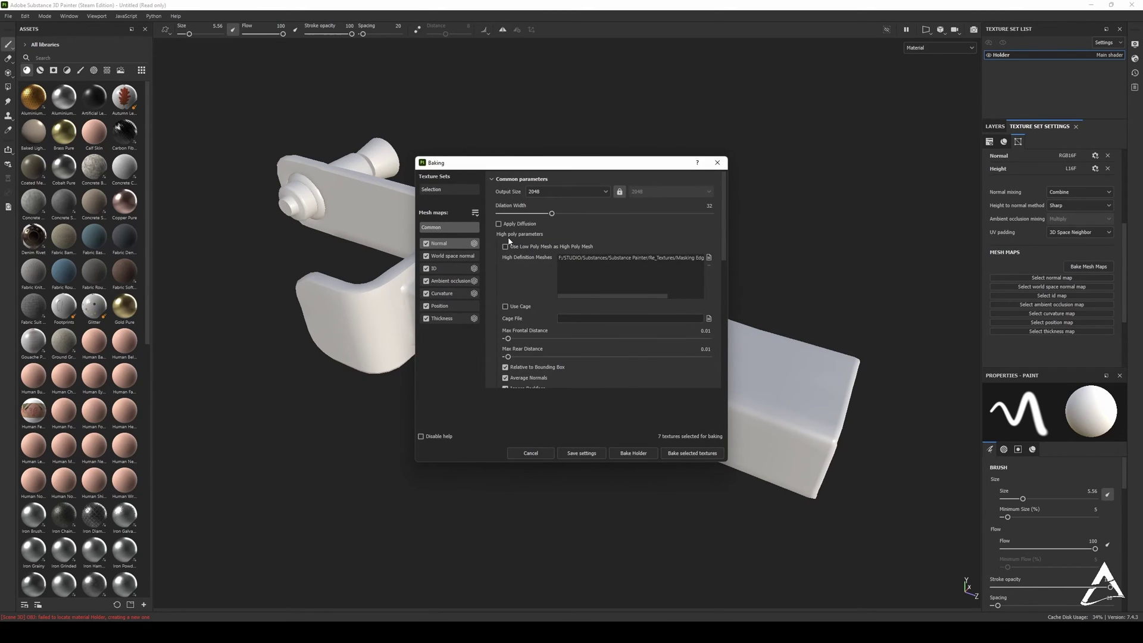
click(426, 318)
click(427, 306)
click(426, 294)
click(426, 281)
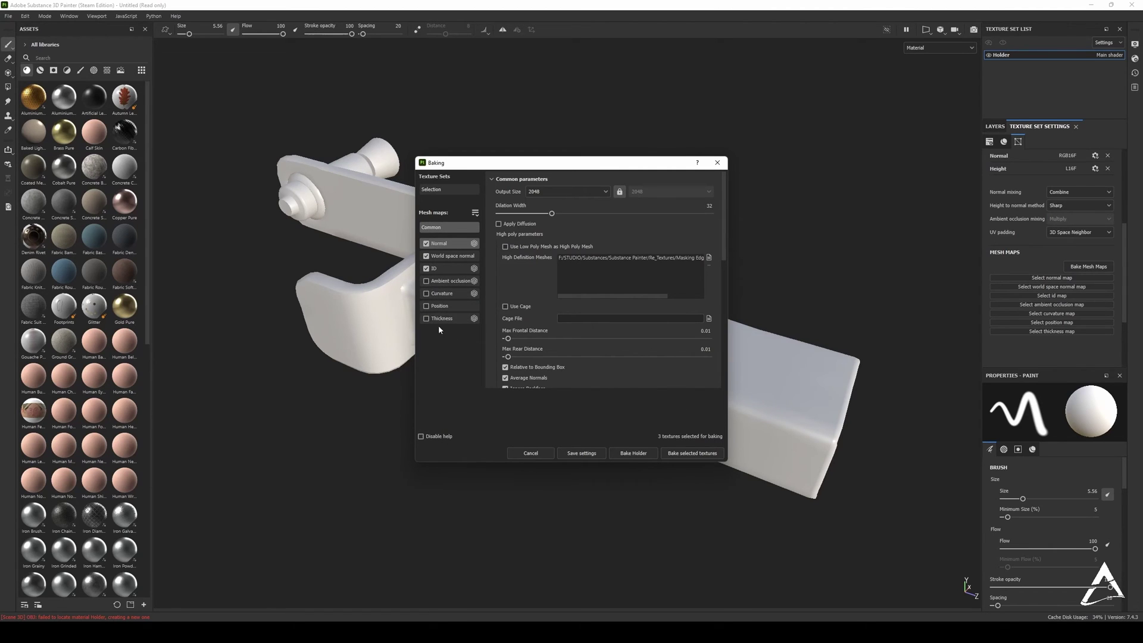
click(427, 256)
click(426, 281)
click(426, 294)
drag(550, 170, 511, 166)
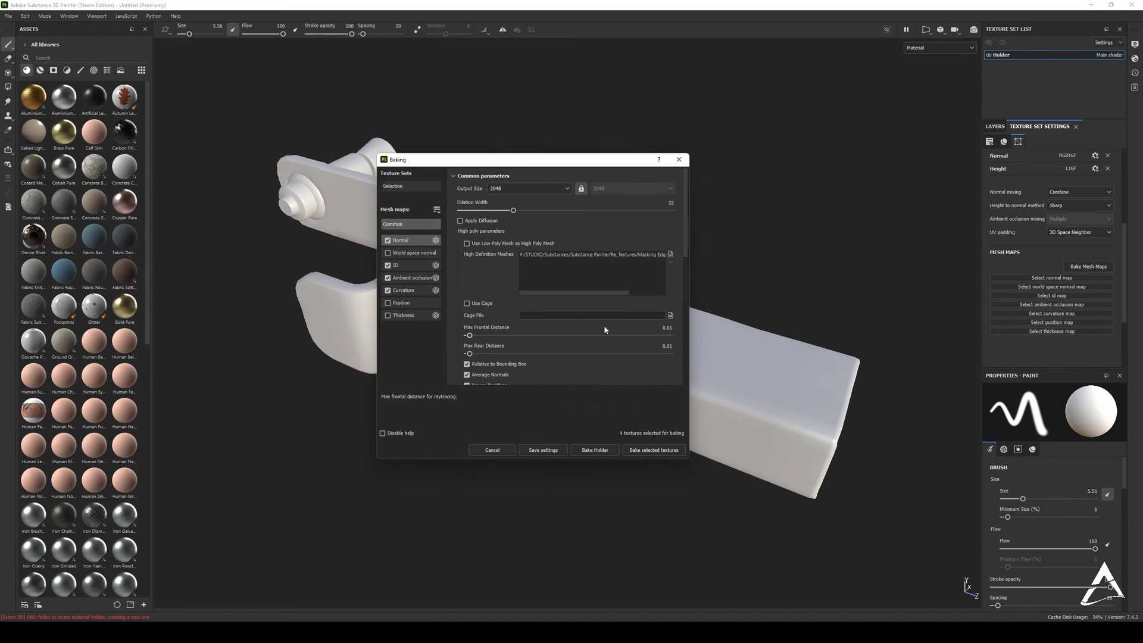
click(619, 256)
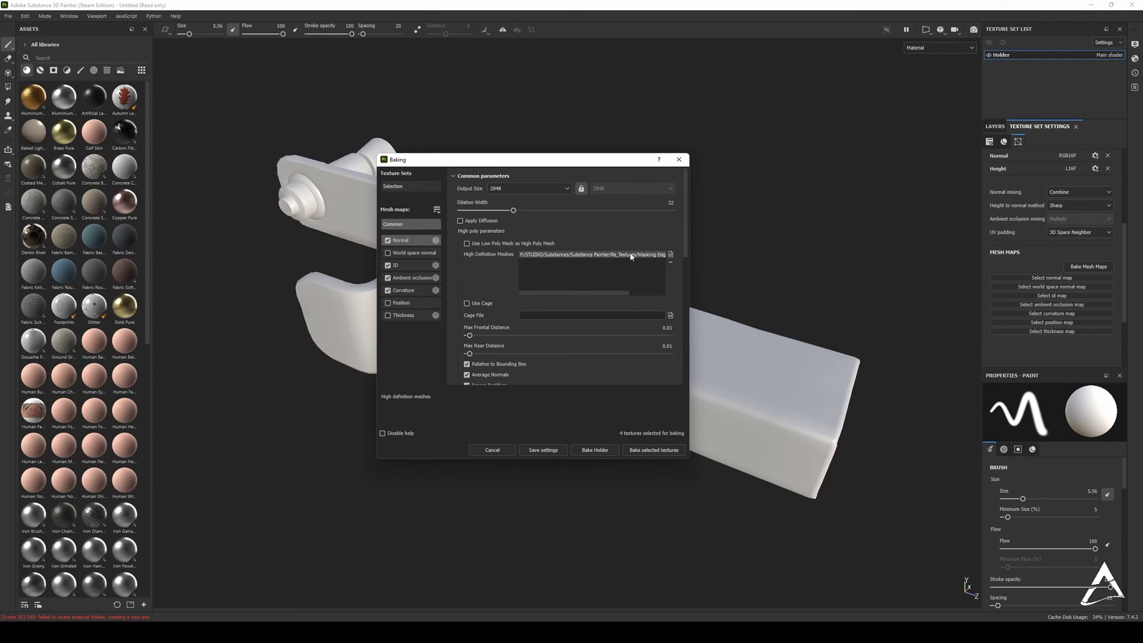
Step: Bake the four chosen mesh maps for the Holder texture set
click(596, 450)
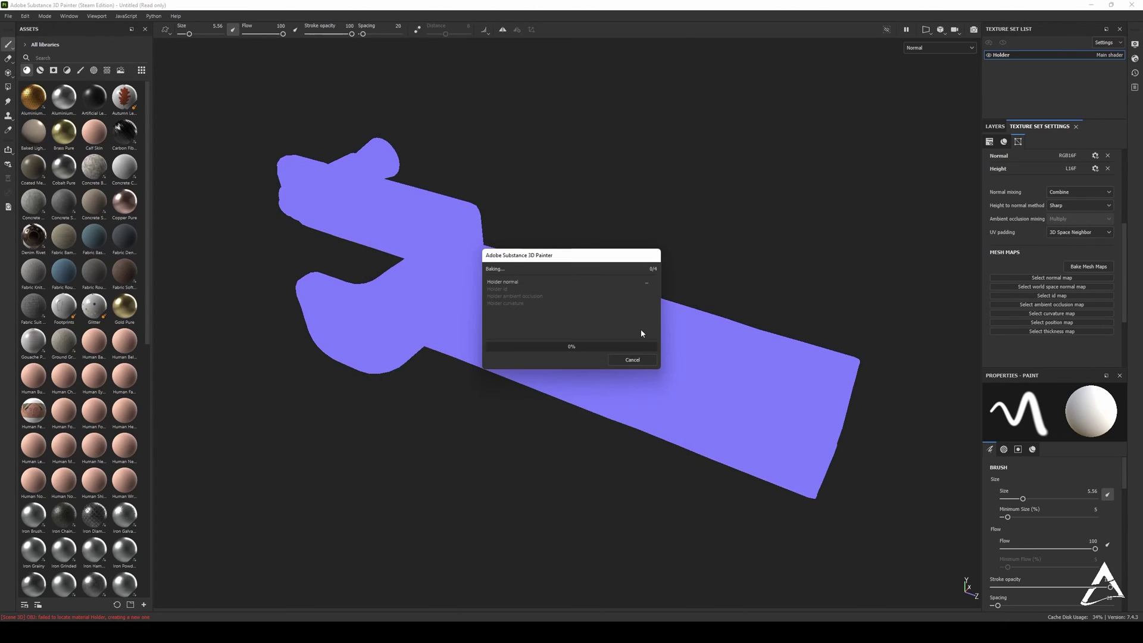
drag(537, 257, 662, 125)
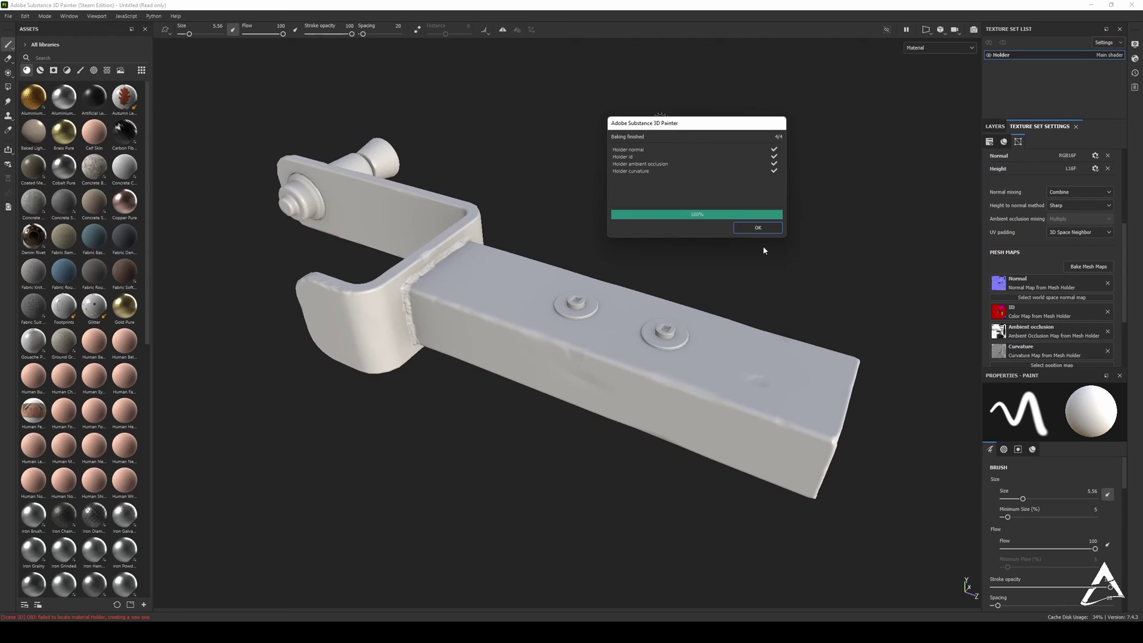
click(759, 228)
Step: Display the baked ID map on the model and inspect its colour regions from different sides
scroll(1074, 325, down, 2)
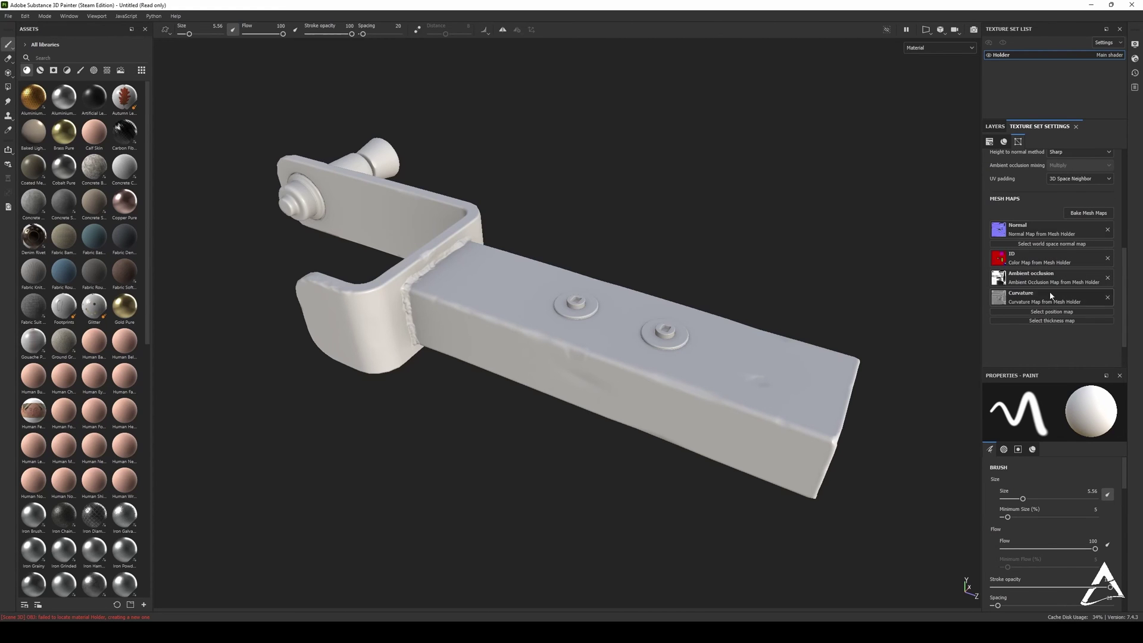
mouse_move(467, 301)
alt+mouse_down()
mouse_move(498, 248)
mouse_move(467, 270)
mouse_move(496, 310)
mouse_move(472, 298)
alt+mouse_up()
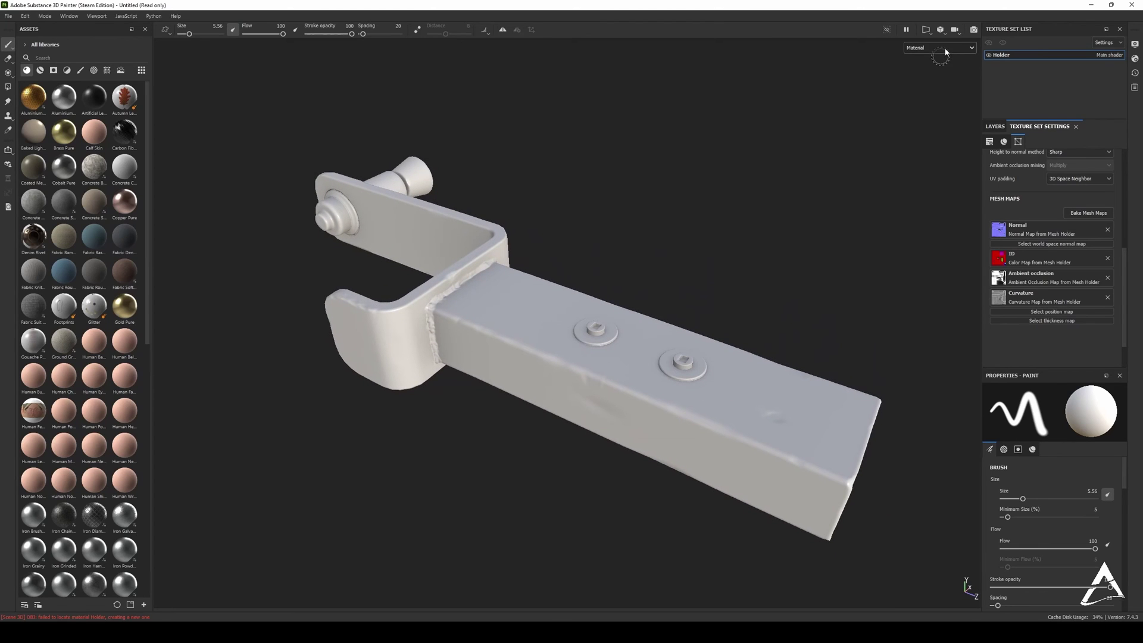
click(927, 49)
scroll(934, 113, down, 3)
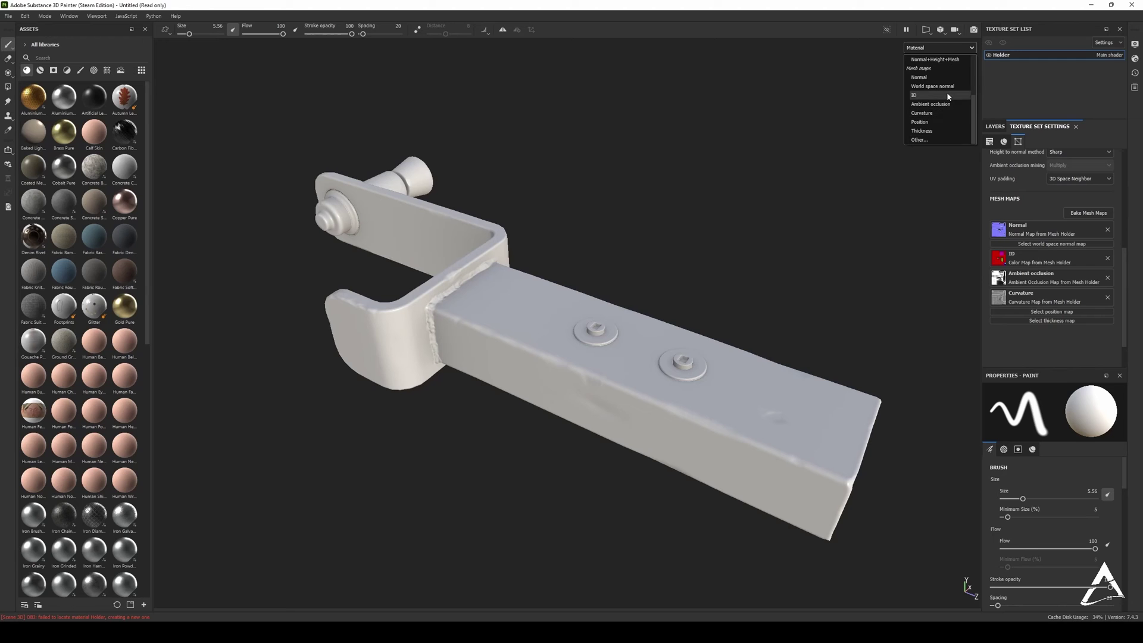
click(922, 96)
alt+drag(583, 250, 547, 270)
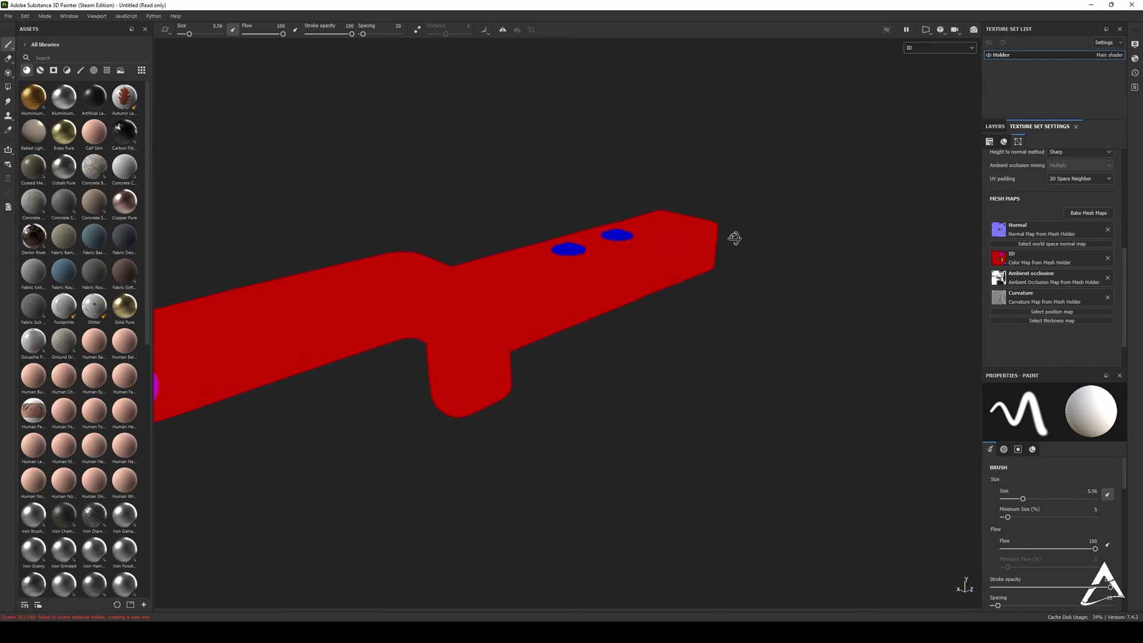
alt+drag(731, 233, 484, 287)
Step: Inspect the baked Curvature map on the model, finishing with the view back in Material mode
click(915, 50)
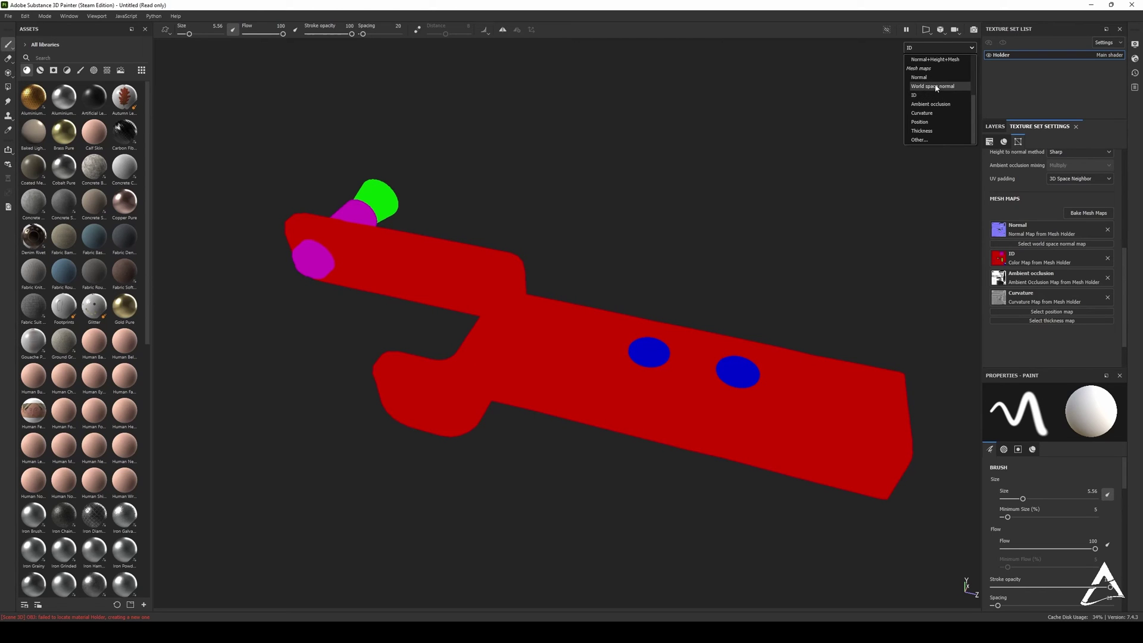
click(932, 113)
alt+drag(546, 284, 547, 310)
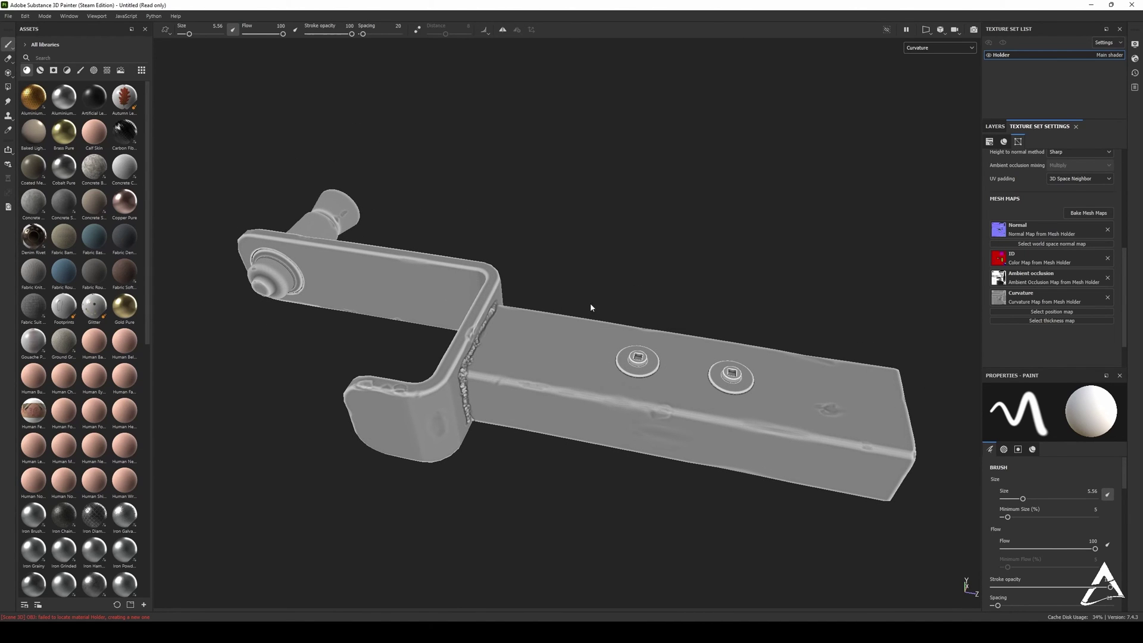
alt+drag(497, 311, 445, 283)
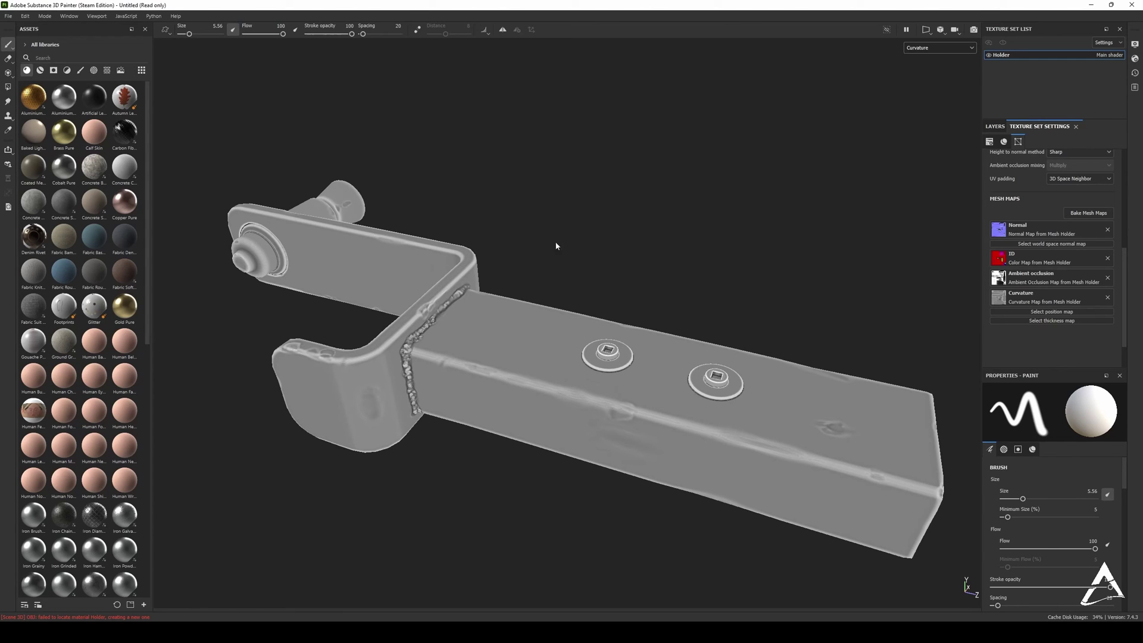
key(m)
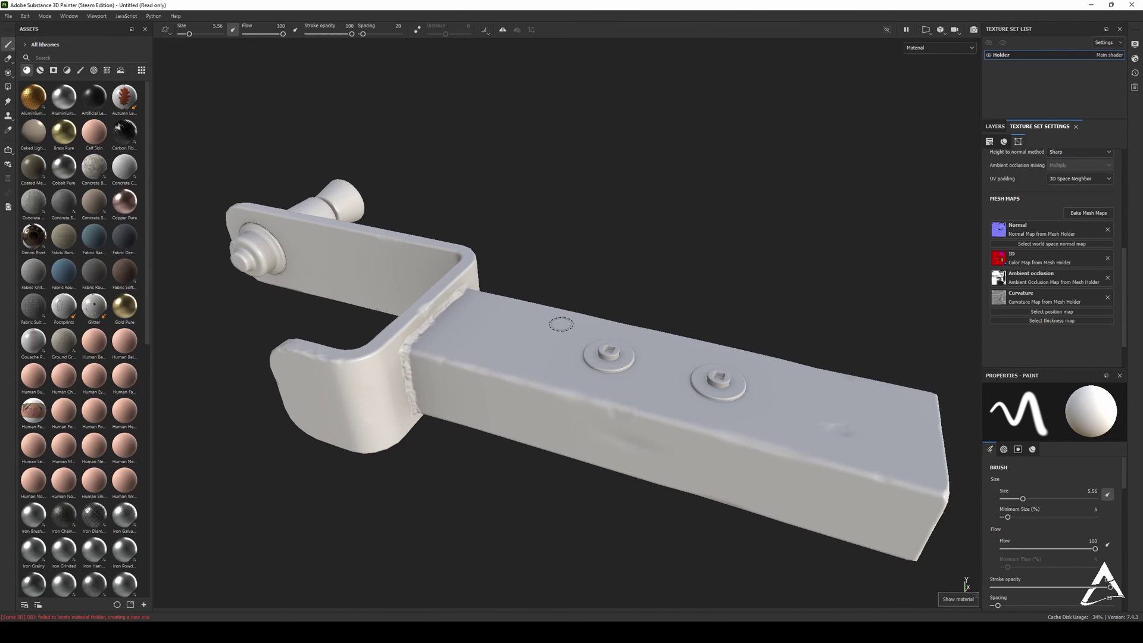
Step: Open the recent project Holder.spp, discarding the changes to the untitled project and accepting the version update
alt+drag(561, 324, 592, 330)
mouse_move(513, 325)
alt+mouse_down()
mouse_move(694, 311)
mouse_move(520, 332)
alt+mouse_up()
click(10, 17)
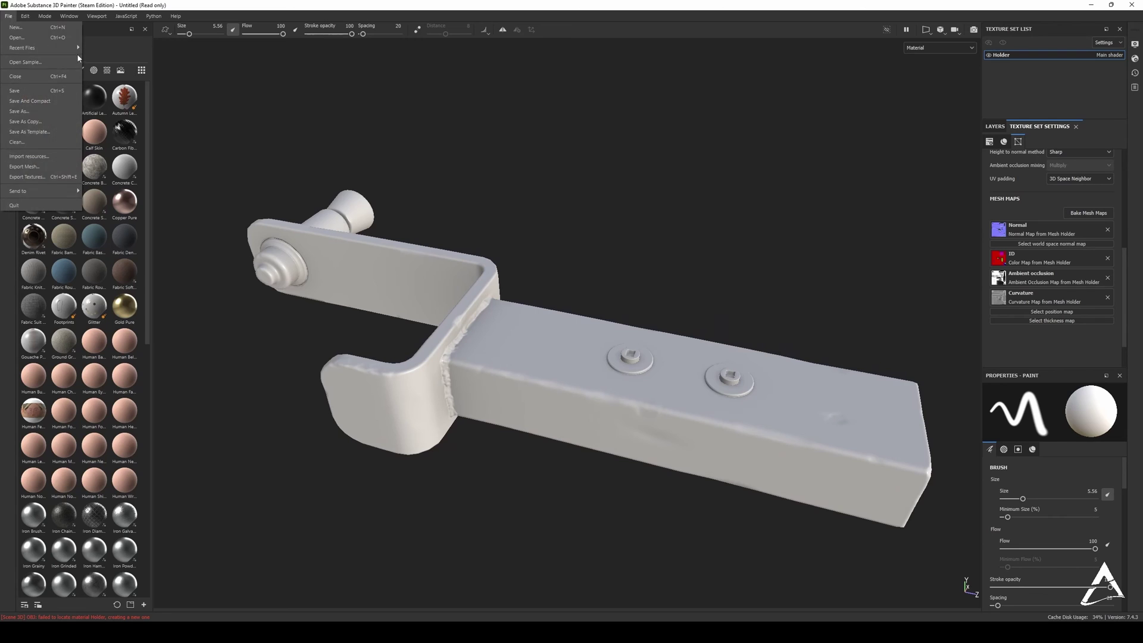
click(10, 17)
click(12, 17)
mouse_move(41, 46)
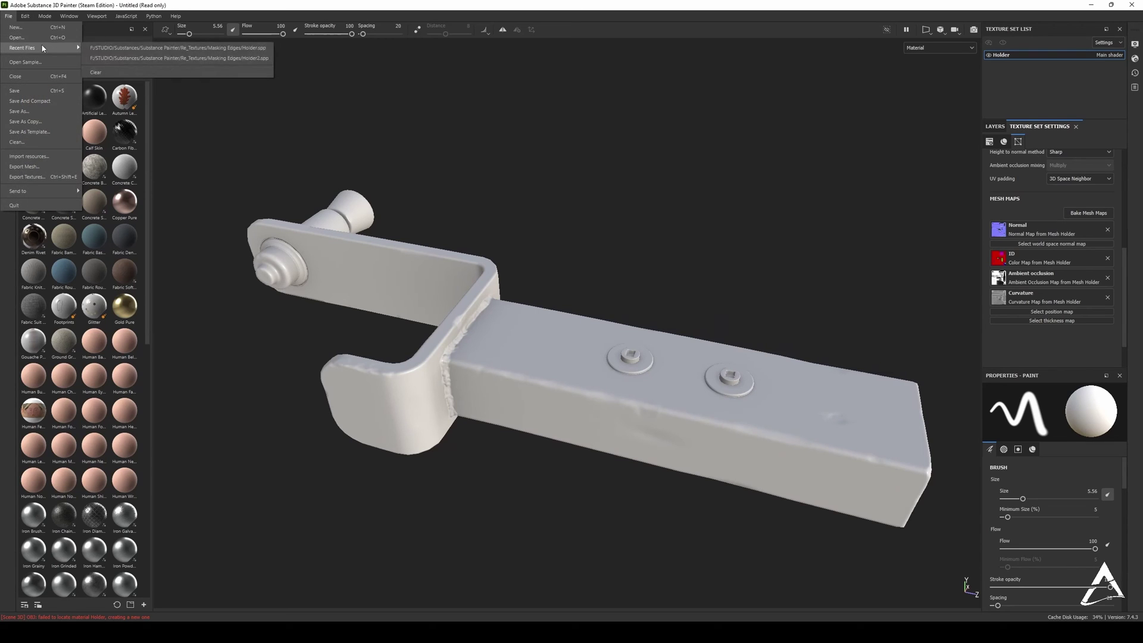
click(259, 49)
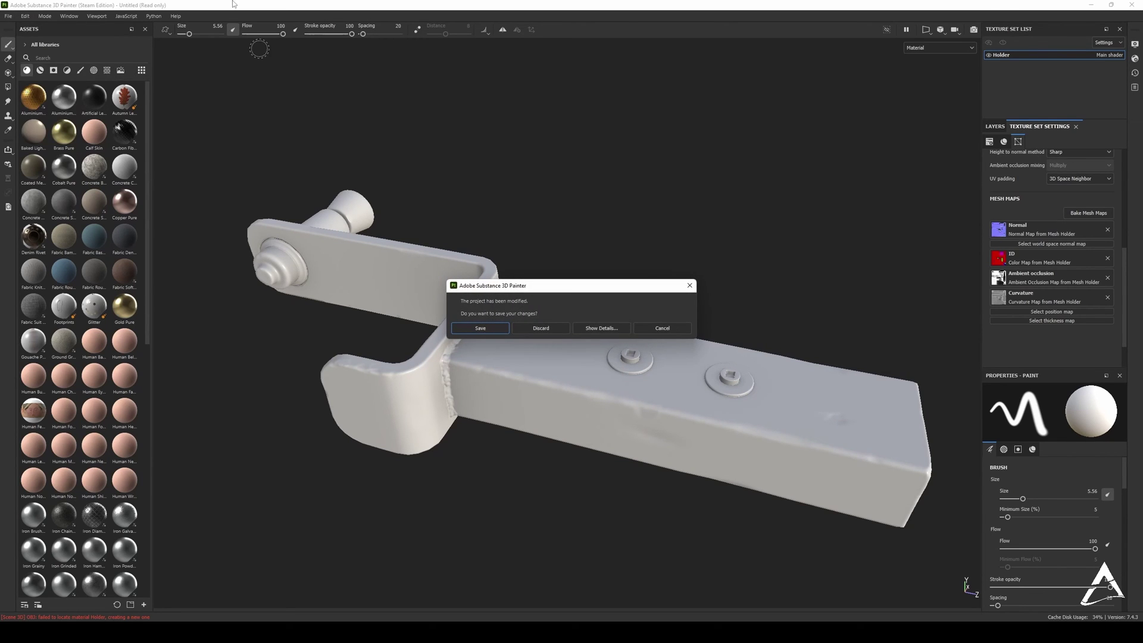
click(545, 326)
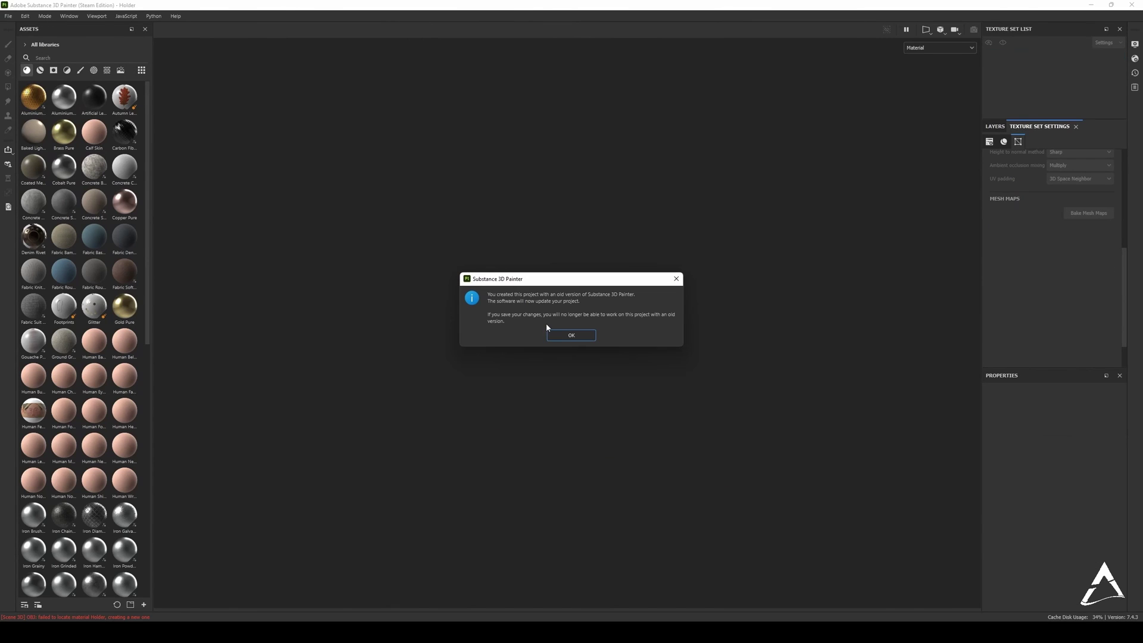
click(554, 335)
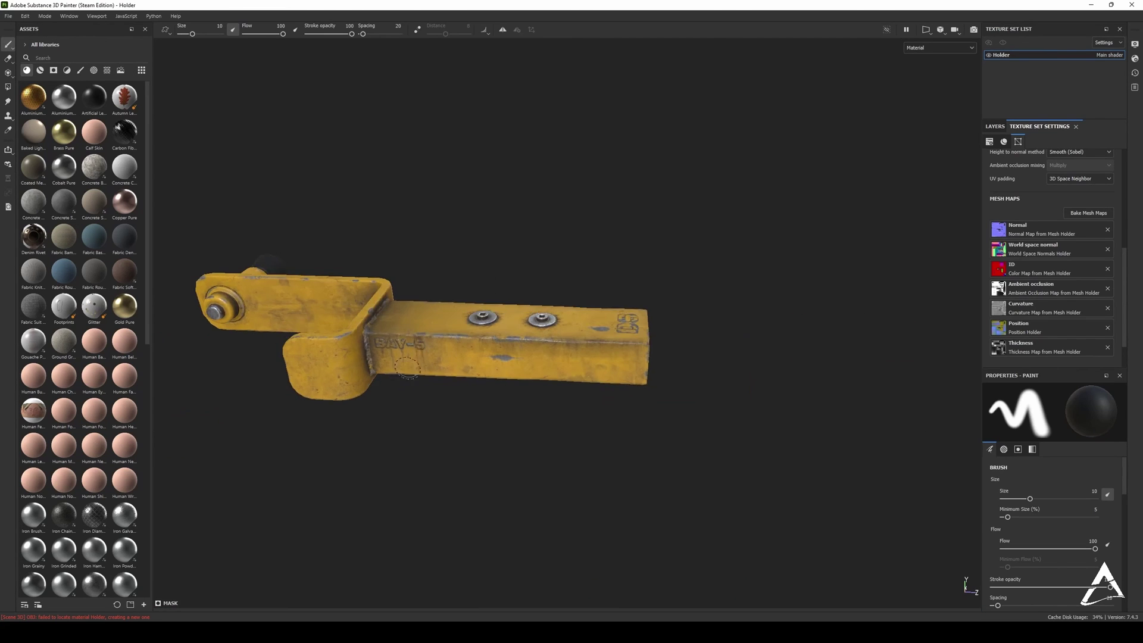
Step: Examine the finished yellow paint, edge wear and bolts on the textured holder from both sides under rotated lighting
scroll(389, 331, up, 2)
alt+middle_drag(389, 331, 470, 363)
alt+drag(471, 363, 426, 387)
scroll(421, 311, up, 2)
alt+middle_drag(421, 311, 388, 293)
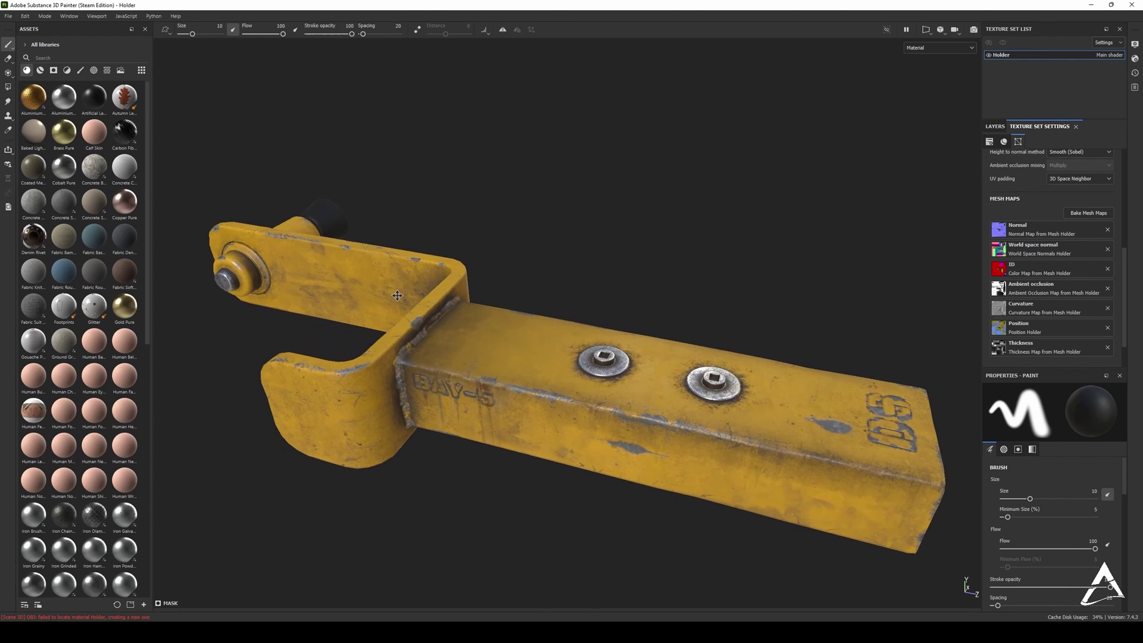
mouse_move(388, 293)
alt+mouse_down()
mouse_move(410, 295)
mouse_move(148, 327)
mouse_move(309, 325)
alt+mouse_up()
shift+right_drag(309, 324, 364, 322)
alt+drag(364, 322, 427, 294)
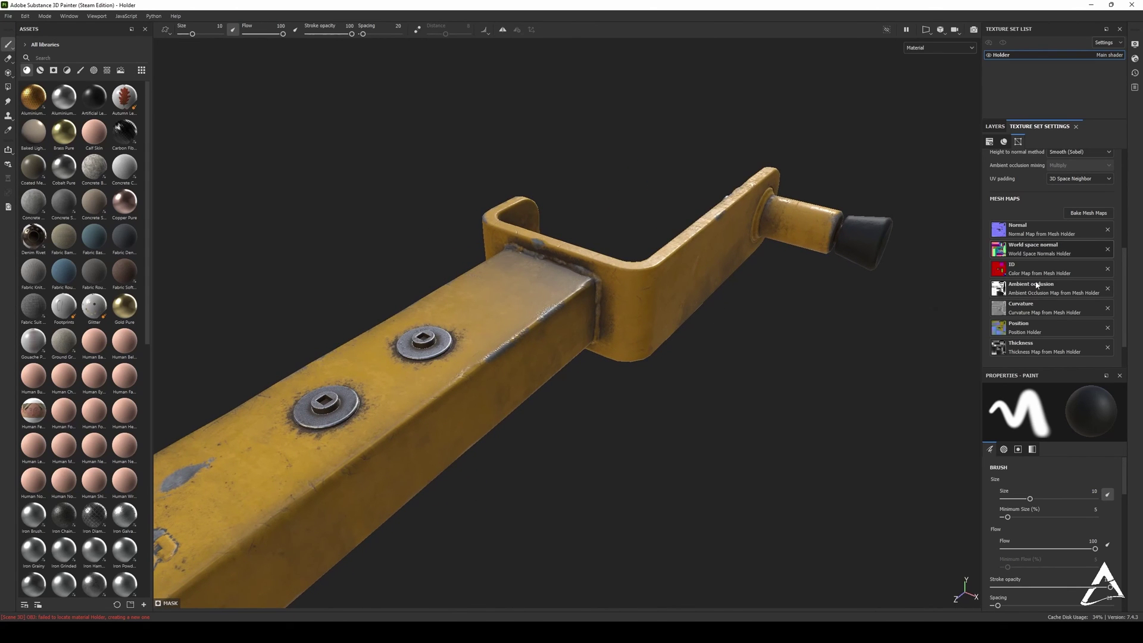
Step: Inspect the ID mesh map on the textured holder, finishing with the view back in Material mode
click(925, 48)
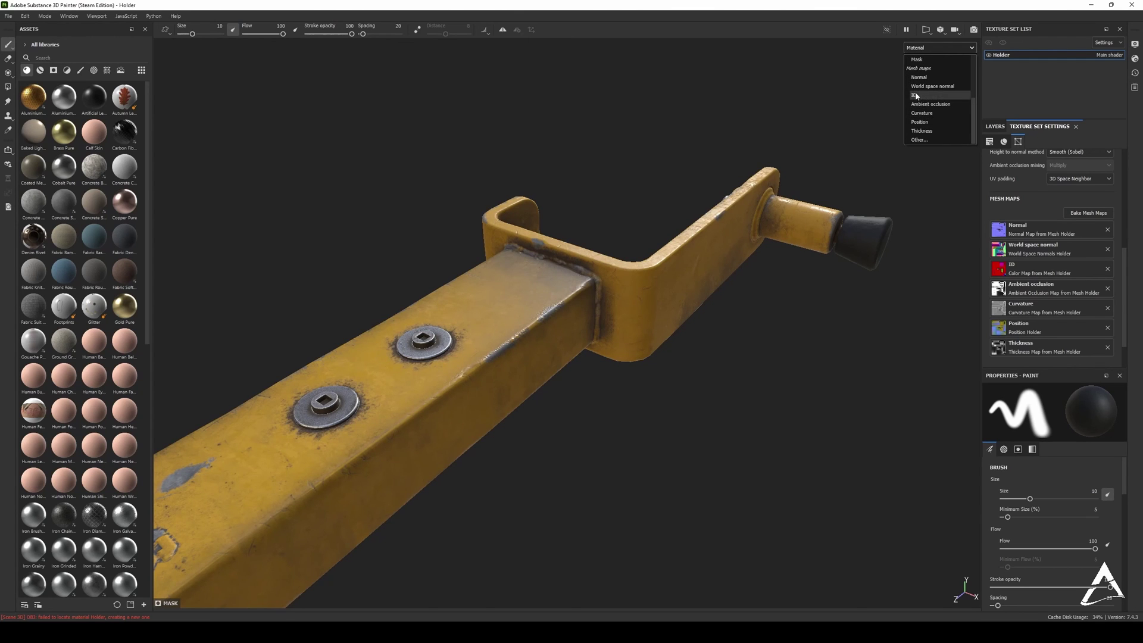
click(914, 95)
alt+drag(552, 260, 974, 52)
key(m)
alt+middle_drag(824, 163, 840, 164)
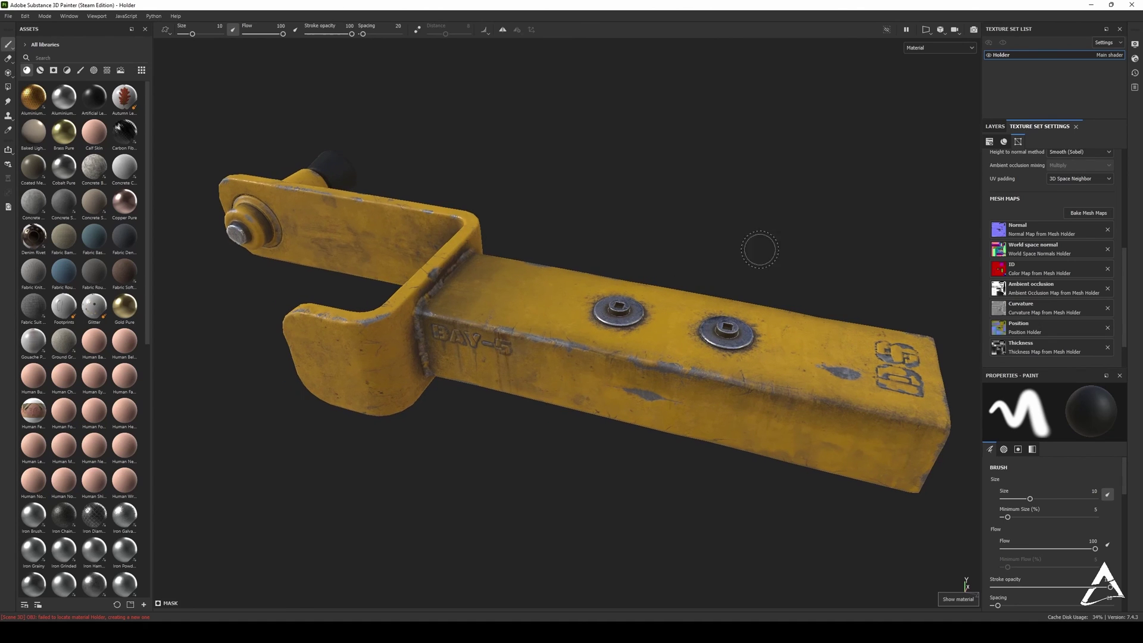
Step: Inspect the textured holder's Curvature mesh map, return to Material mode and check the map's entry in the mesh maps
click(948, 48)
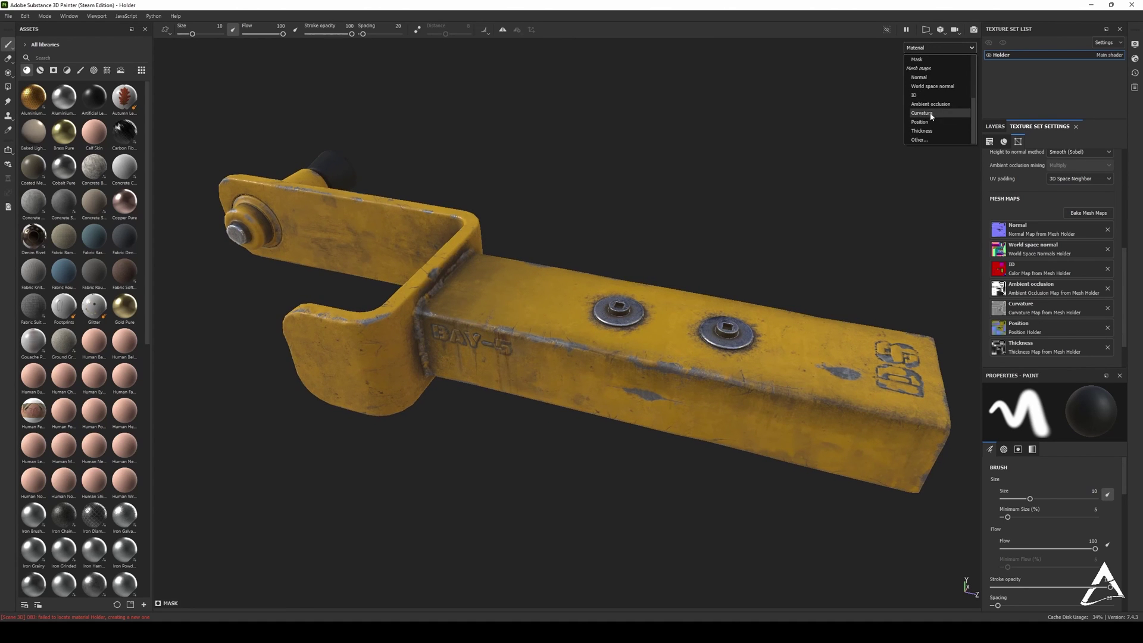
click(943, 113)
alt+drag(486, 281, 557, 275)
click(932, 48)
key(m)
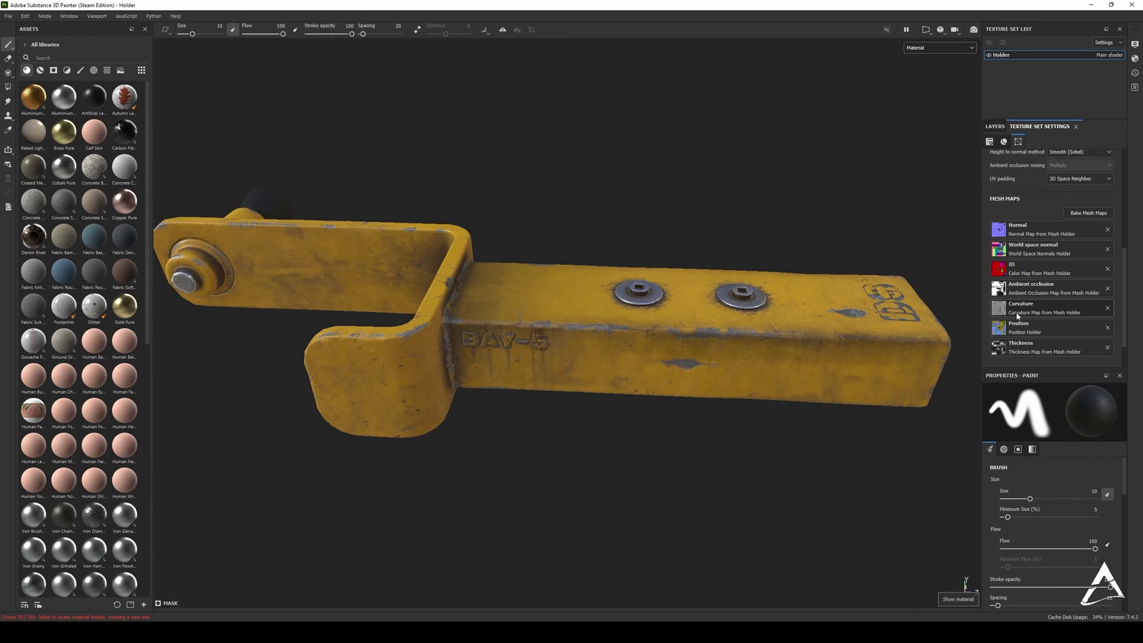
click(999, 308)
Step: Show the layer stack and view the masks of the Dirt, Dust and Fill layer 9 layers on the model
click(995, 126)
click(995, 126)
scroll(1020, 214, down, 3)
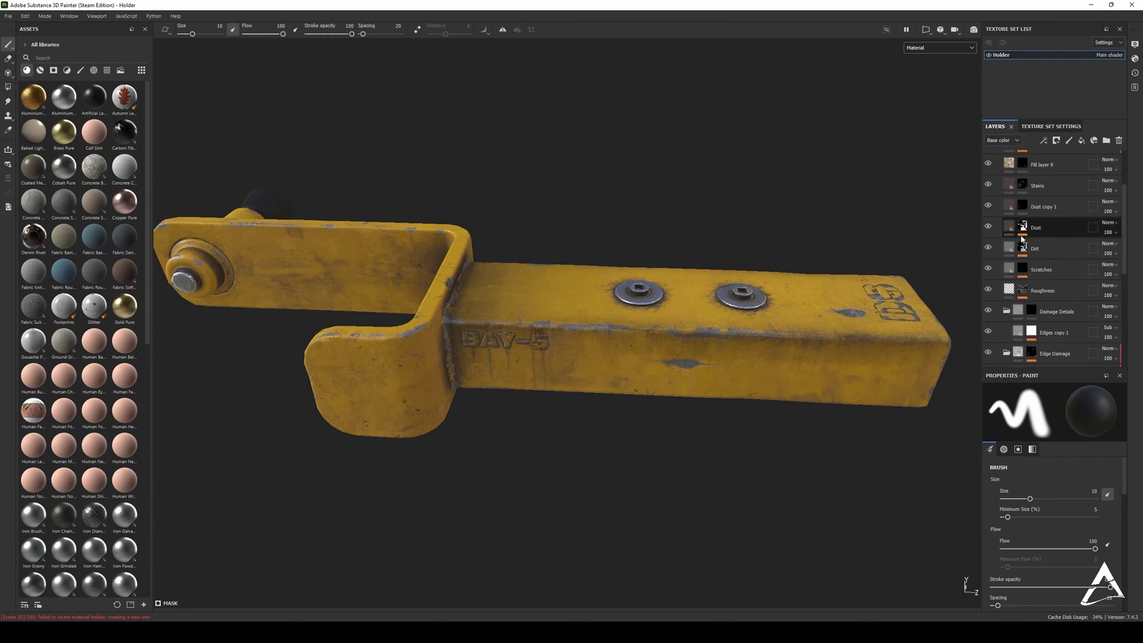
alt+click(1022, 247)
alt+drag(573, 311, 548, 301)
alt+click(1022, 226)
alt+drag(545, 262, 578, 270)
alt+click(1022, 164)
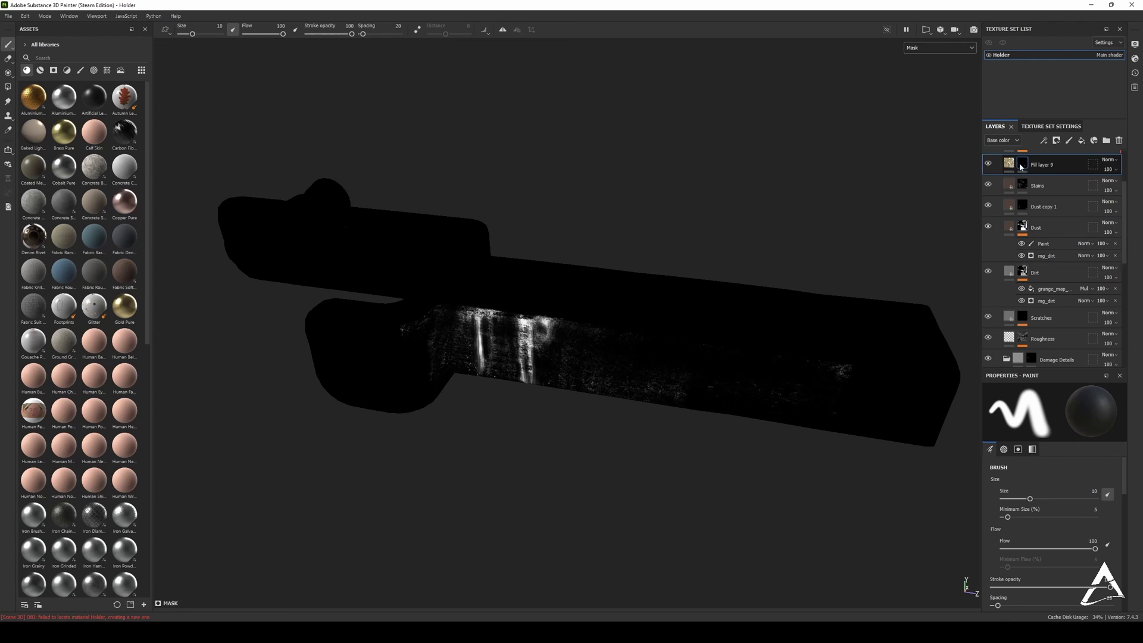
Step: View the masks of Edge Damage, Damage Details and the LABELS layer on the model, then restore Material mode
scroll(1037, 324, down, 3)
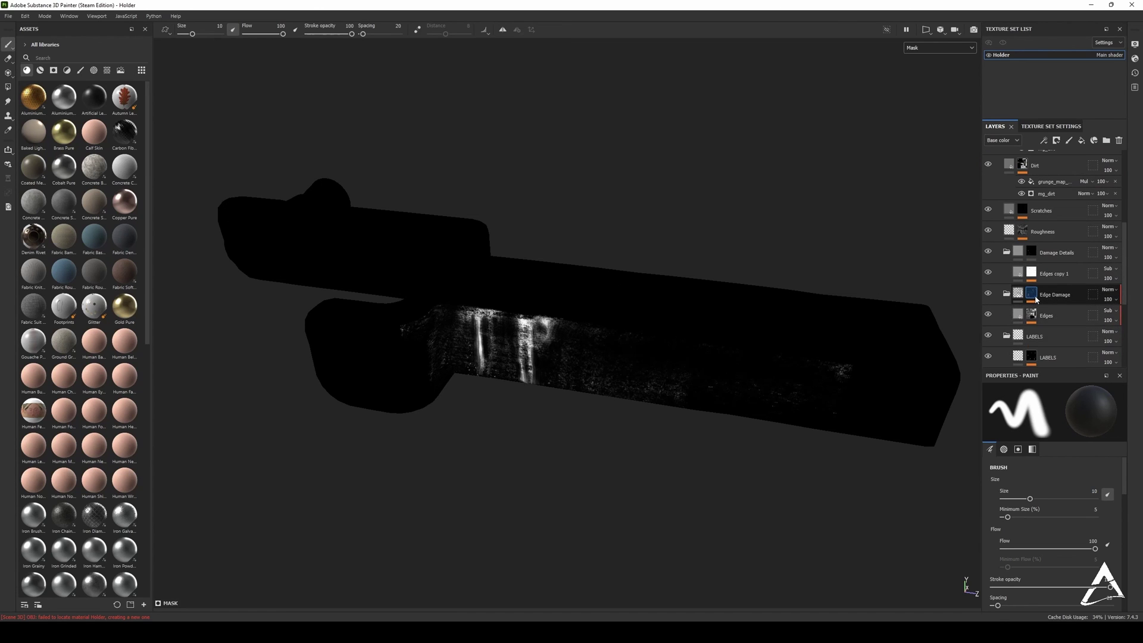
alt+click(1031, 294)
mouse_move(580, 292)
alt+mouse_down()
mouse_move(450, 311)
mouse_move(457, 363)
mouse_move(562, 301)
alt+mouse_up()
alt+click(1031, 252)
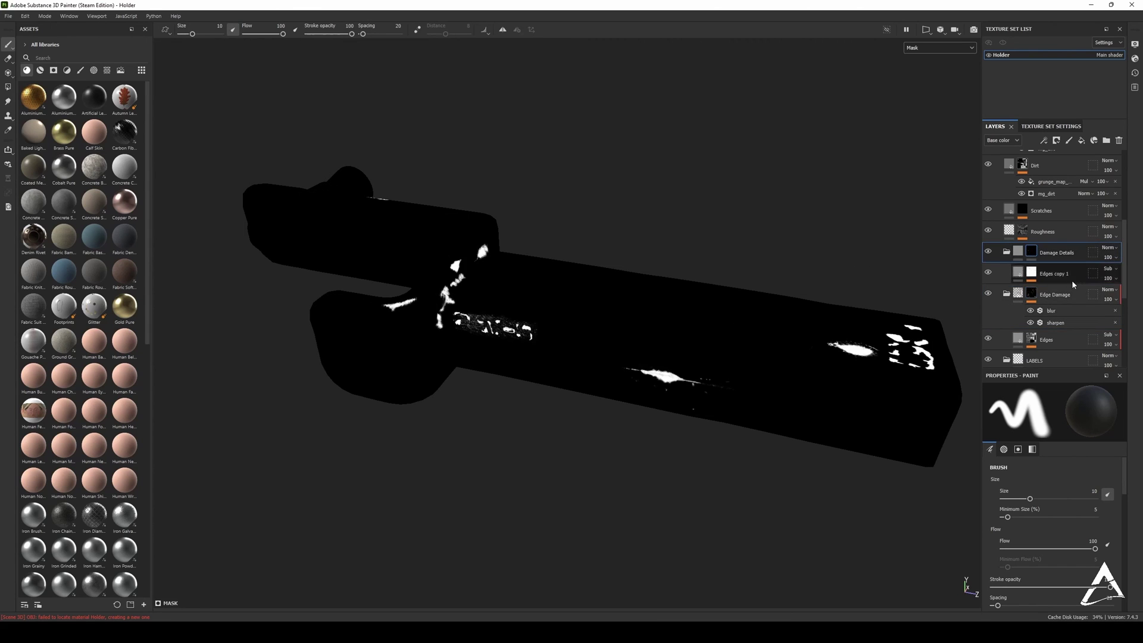
scroll(1047, 279, down, 3)
alt+click(1031, 279)
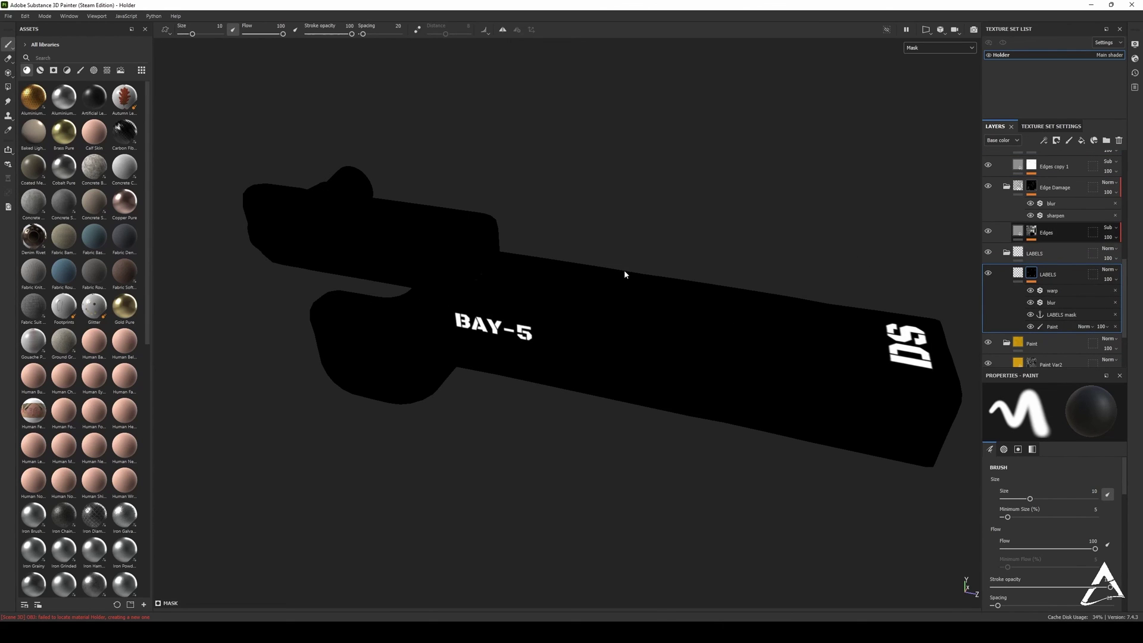
key(m)
Step: Examine the worn edges and surface shine of the finished holder from several angles while rotating the environment lighting
mouse_move(624, 270)
alt+mouse_down()
mouse_move(605, 292)
mouse_move(579, 279)
mouse_move(541, 288)
mouse_move(555, 279)
mouse_move(550, 292)
alt+mouse_up()
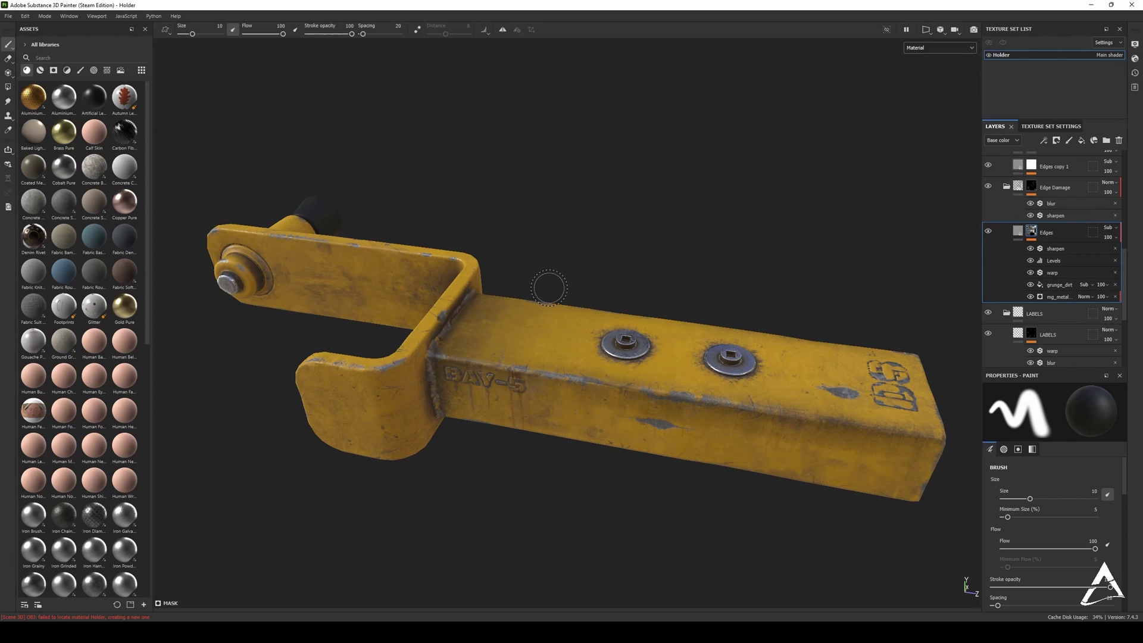
alt+drag(639, 553, 564, 415)
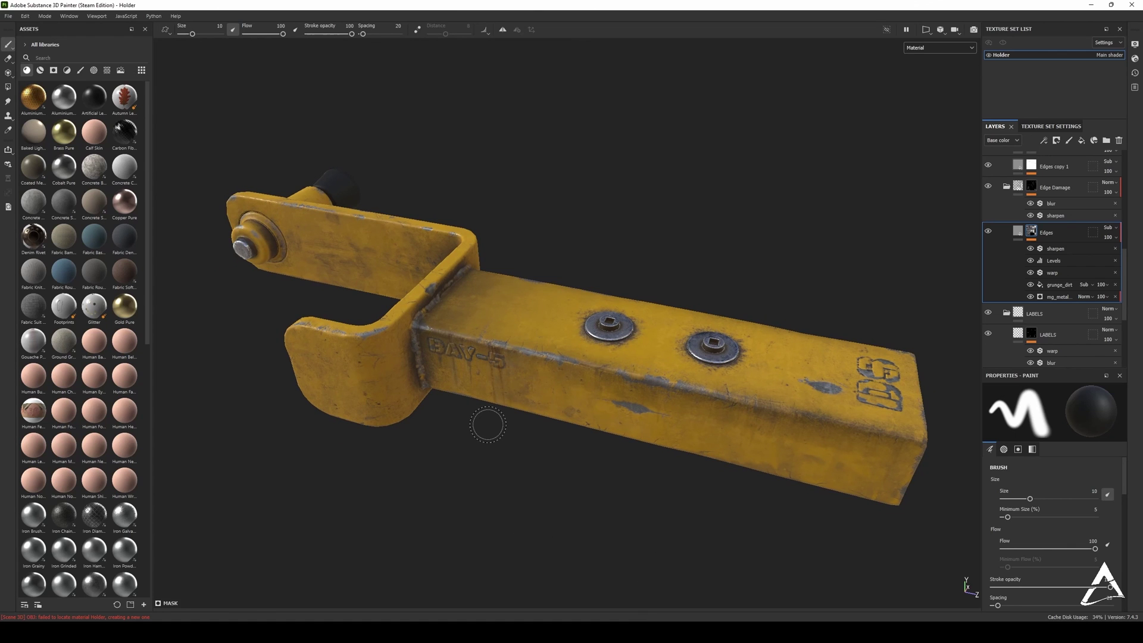
alt+drag(455, 401, 546, 335)
shift+right_drag(546, 335, 573, 336)
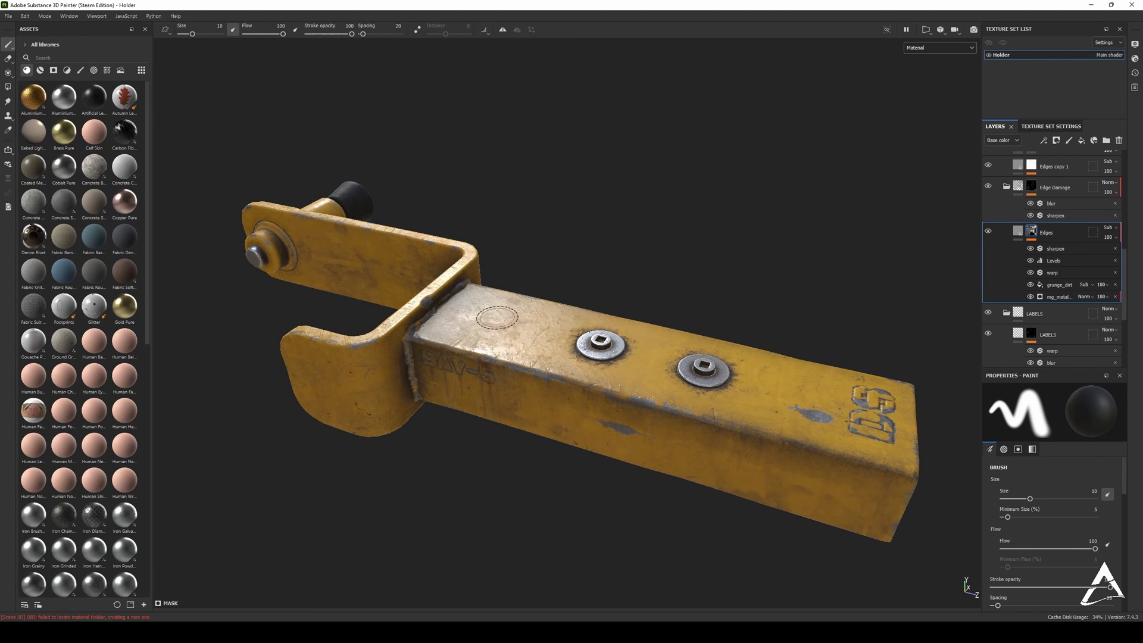
mouse_move(500, 315)
shift+right_down()
mouse_move(483, 317)
mouse_move(500, 317)
shift+right_up()
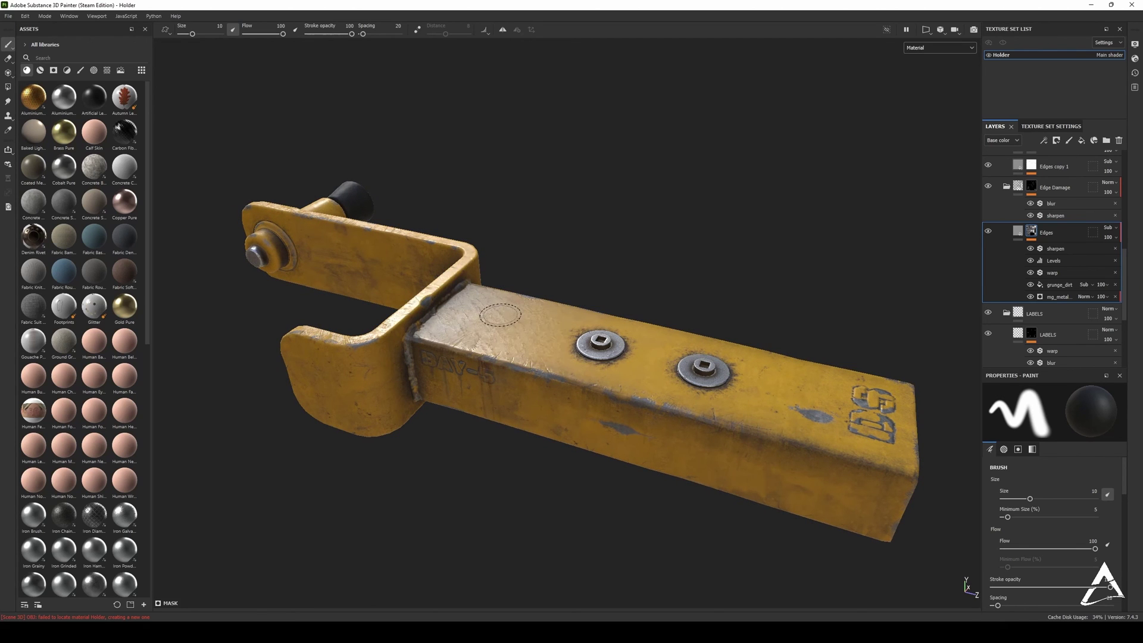